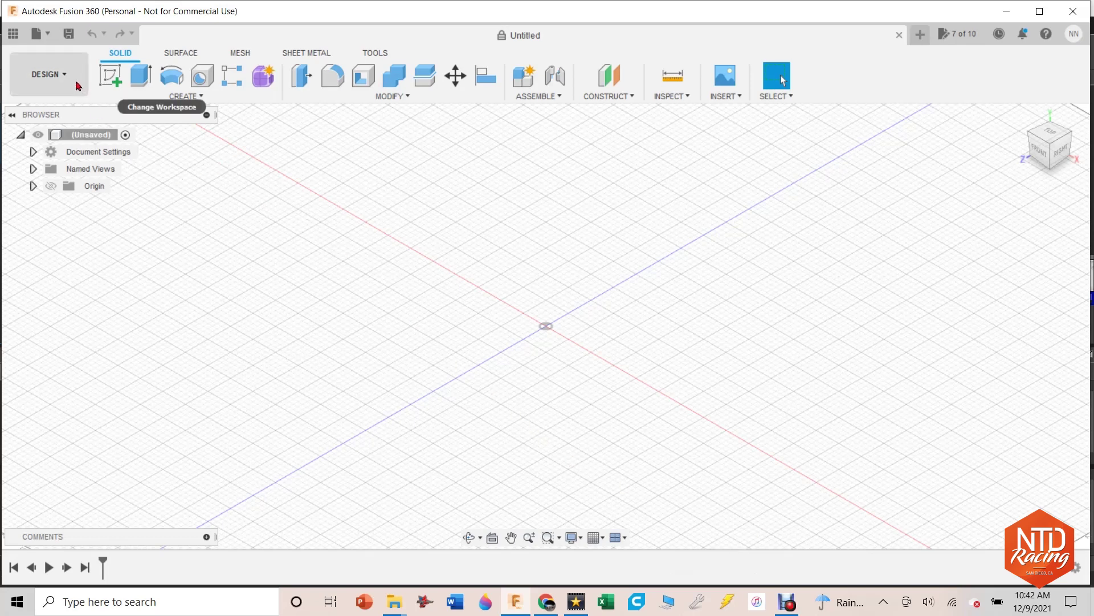
# Step: Start a sketch on the front plane and draw the first zigzag lines of the half-arm
pyautogui.click(110, 75)
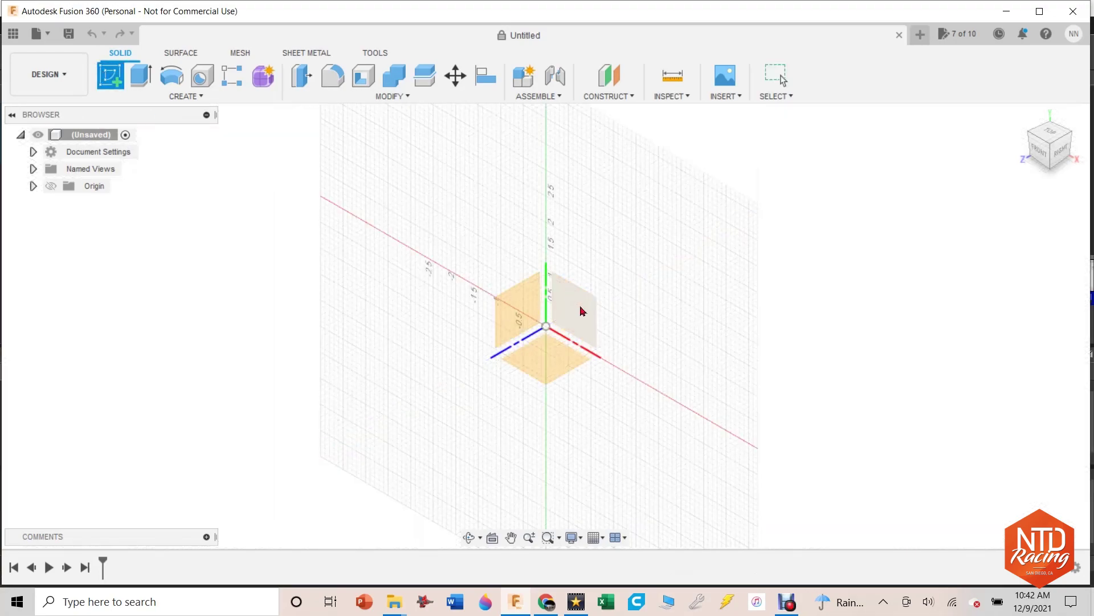
pyautogui.click(580, 311)
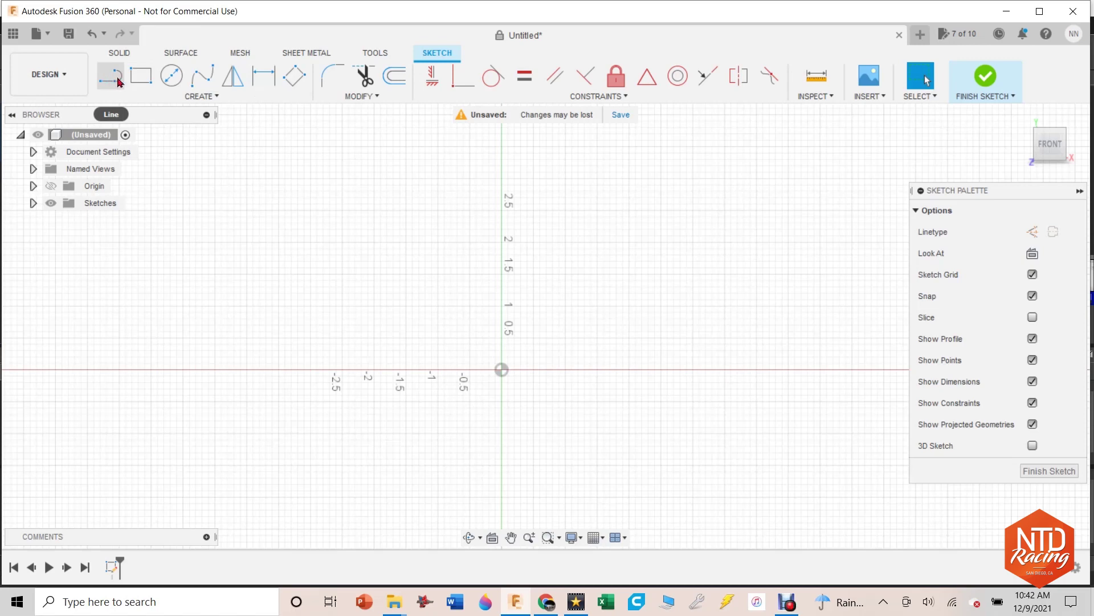
pyautogui.click(117, 82)
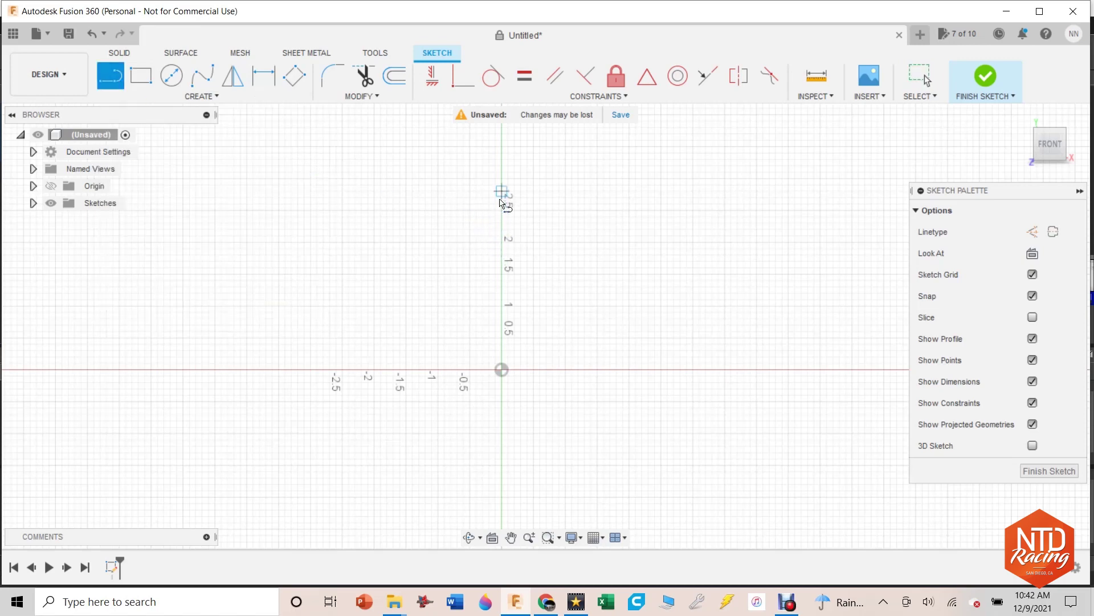
pyautogui.click(501, 255)
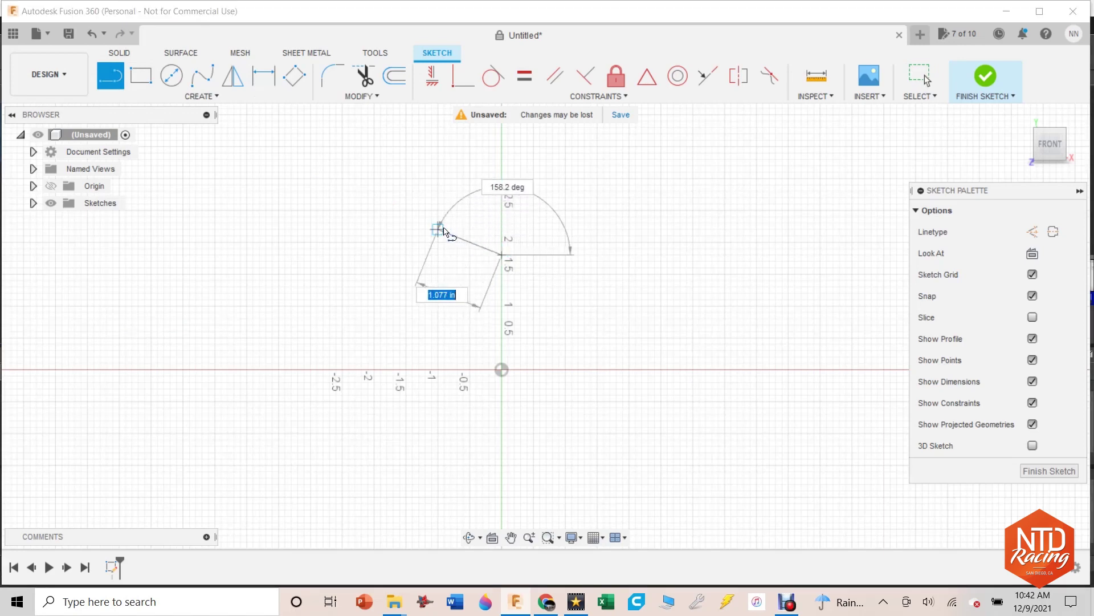
pyautogui.click(439, 228)
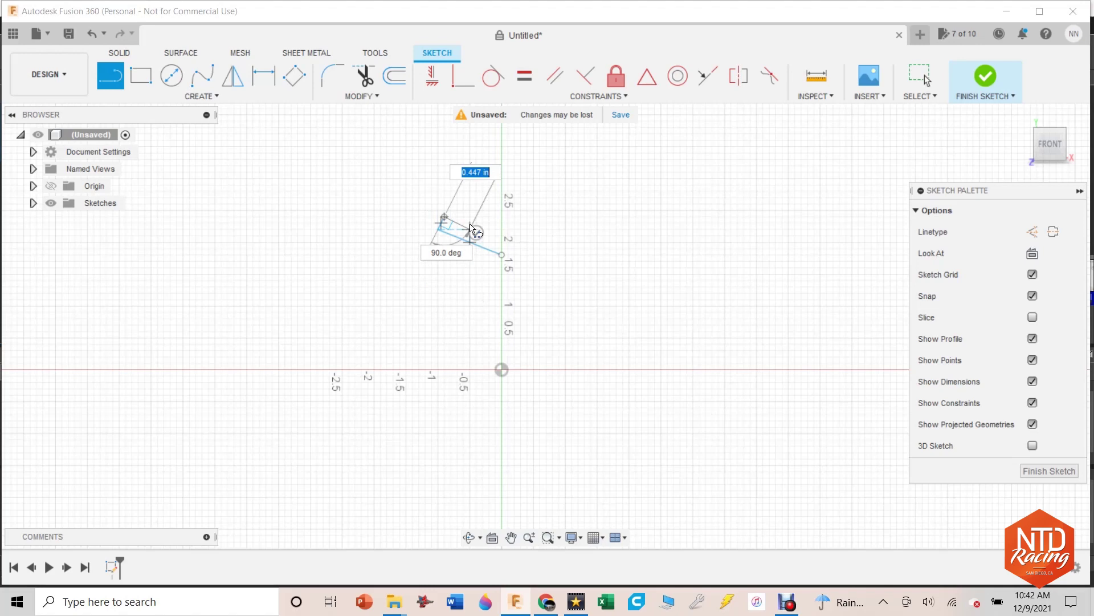
pyautogui.click(472, 232)
pyautogui.click(478, 212)
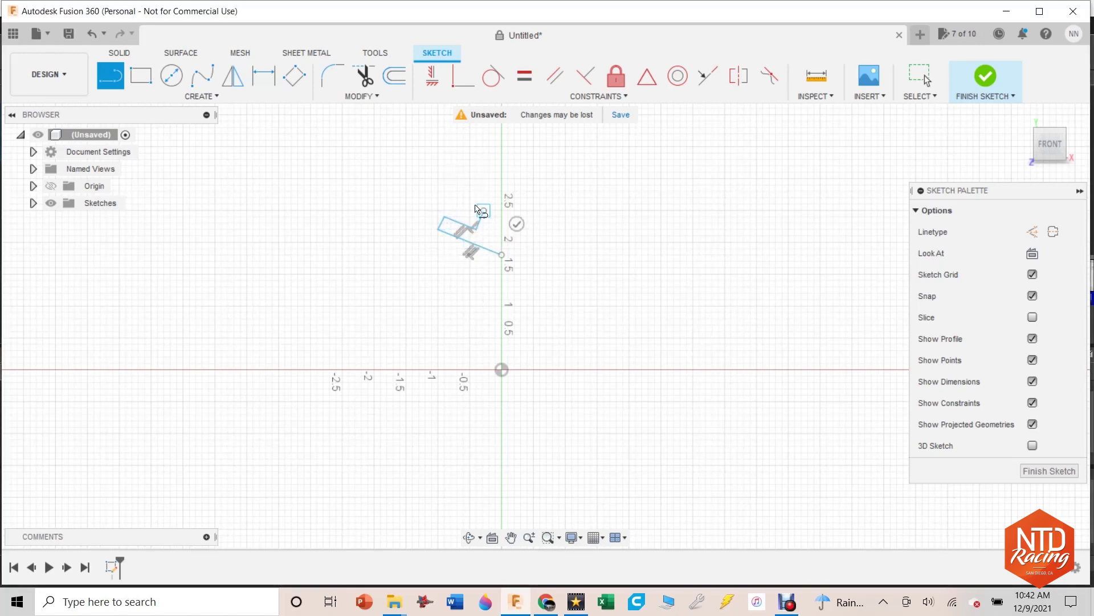
# Step: Continue the zigzag, including a 0.313 in segment, and end it on the vertical axis
pyautogui.click(478, 212)
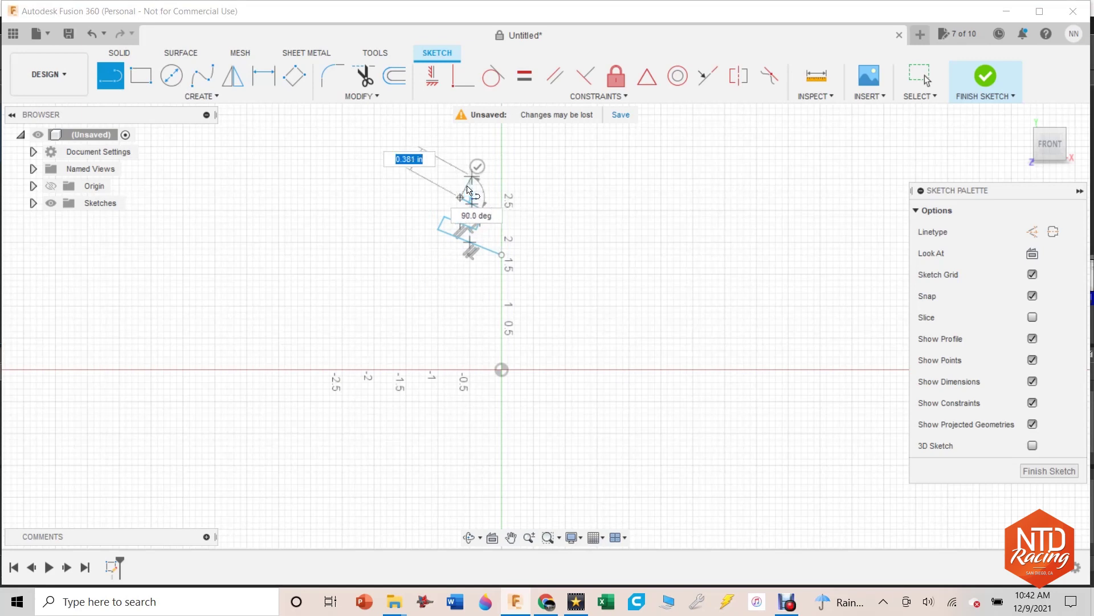
pyautogui.click(467, 189)
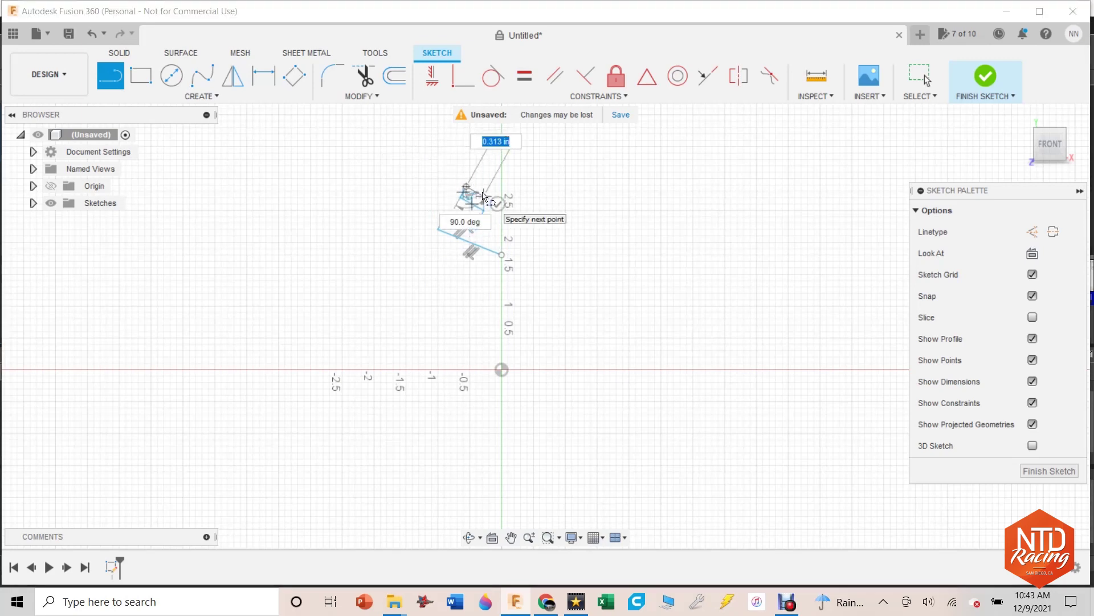
pyautogui.click(485, 195)
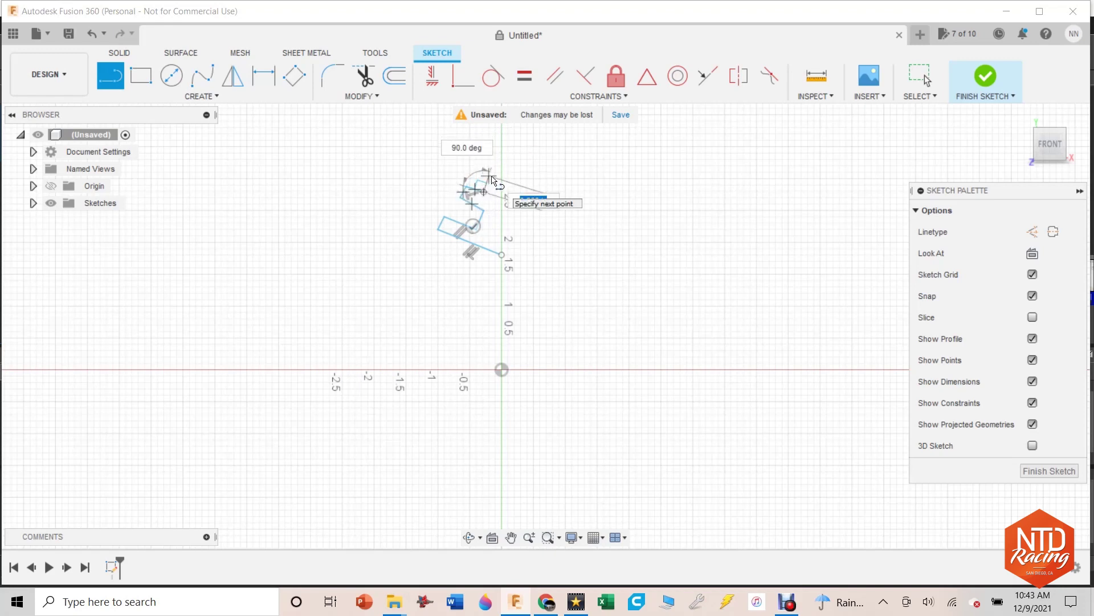
pyautogui.click(493, 179)
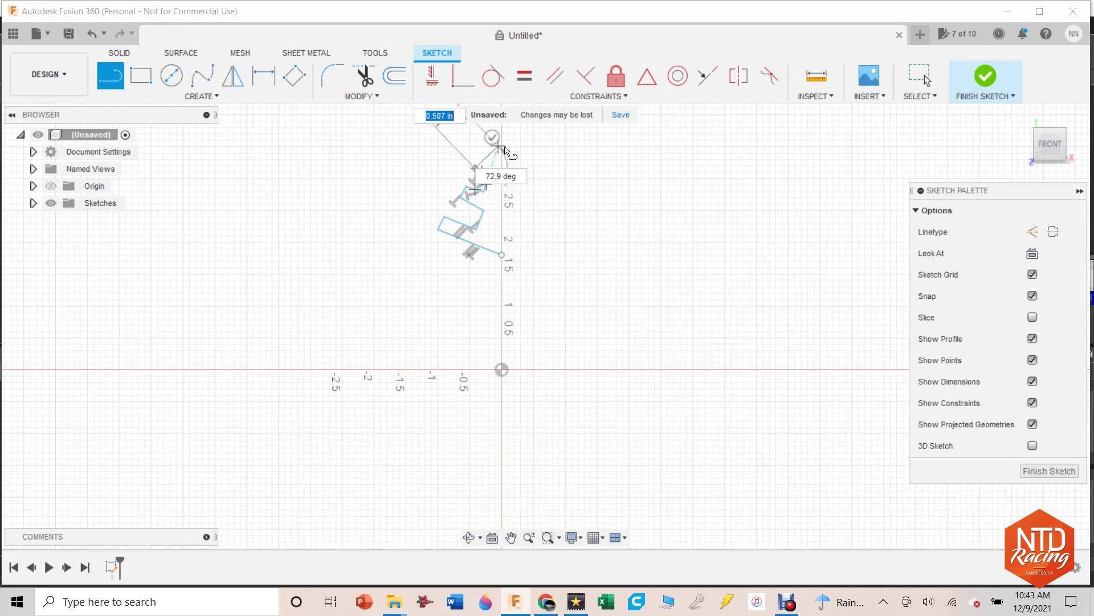
pyautogui.scroll(3, 506, 148)
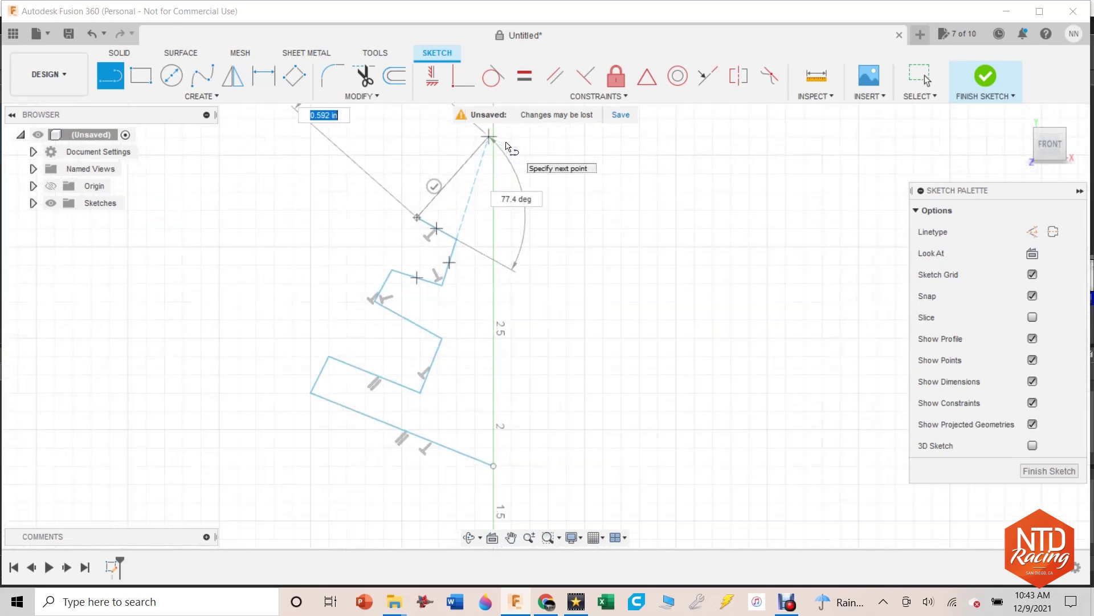
pyautogui.scroll(3, 502, 157)
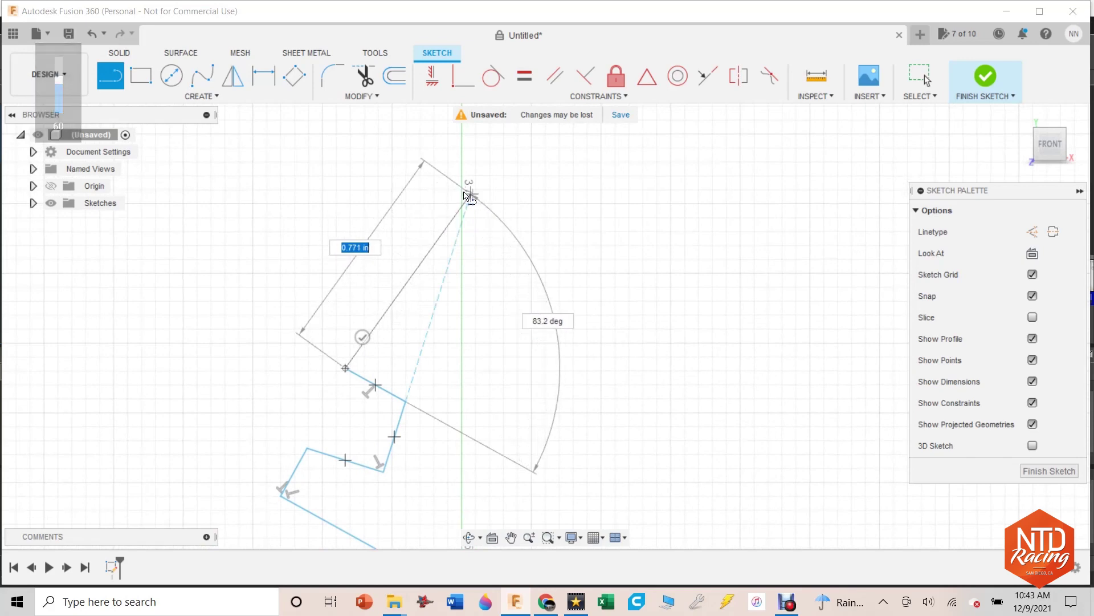
pyautogui.click(463, 192)
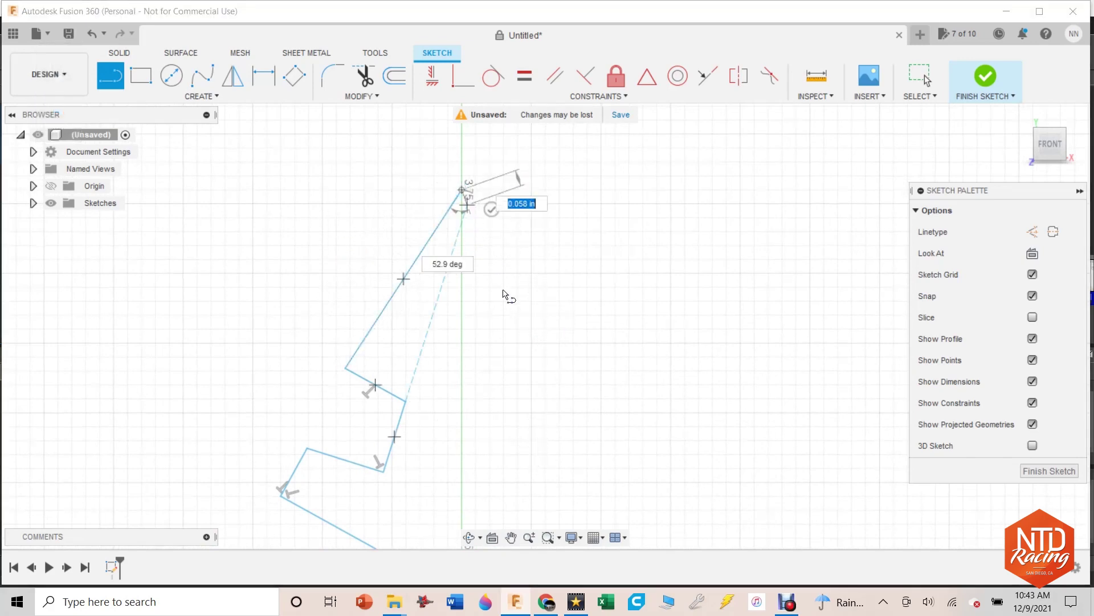
pyautogui.scroll(-3, 504, 293)
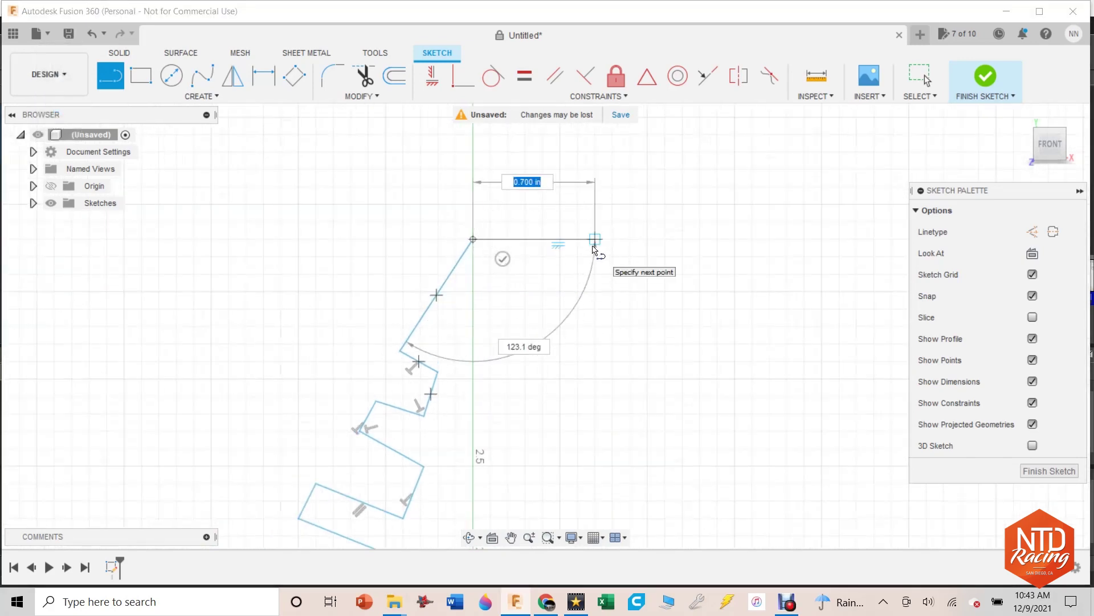
pyautogui.press('Escape')
pyautogui.scroll(-4, 513, 271)
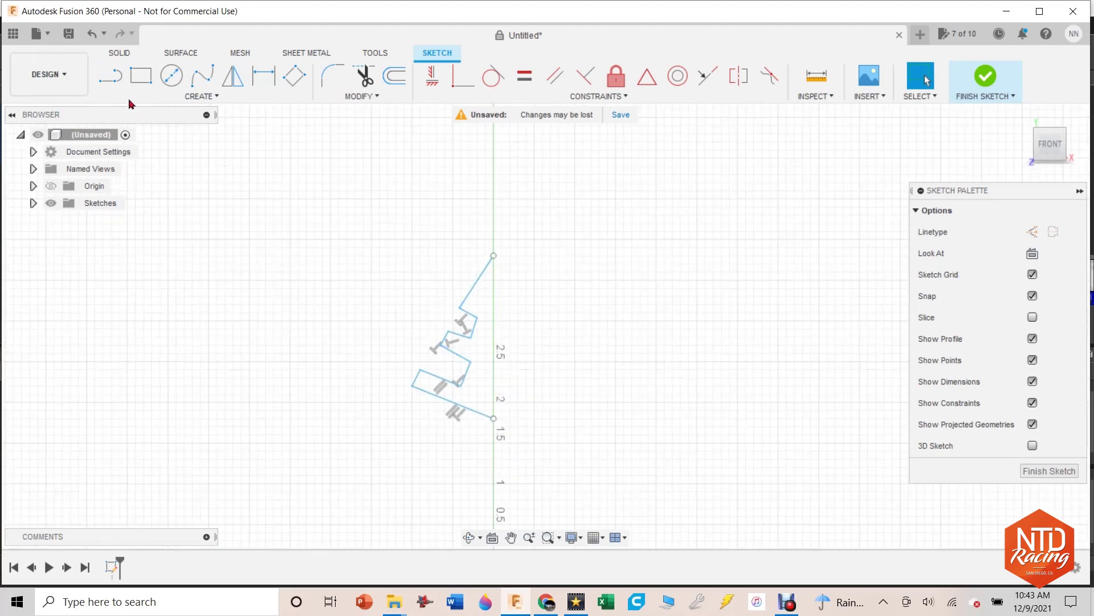
# Step: Draw a vertical construction centreline along the axis through the half-arm
pyautogui.click(107, 80)
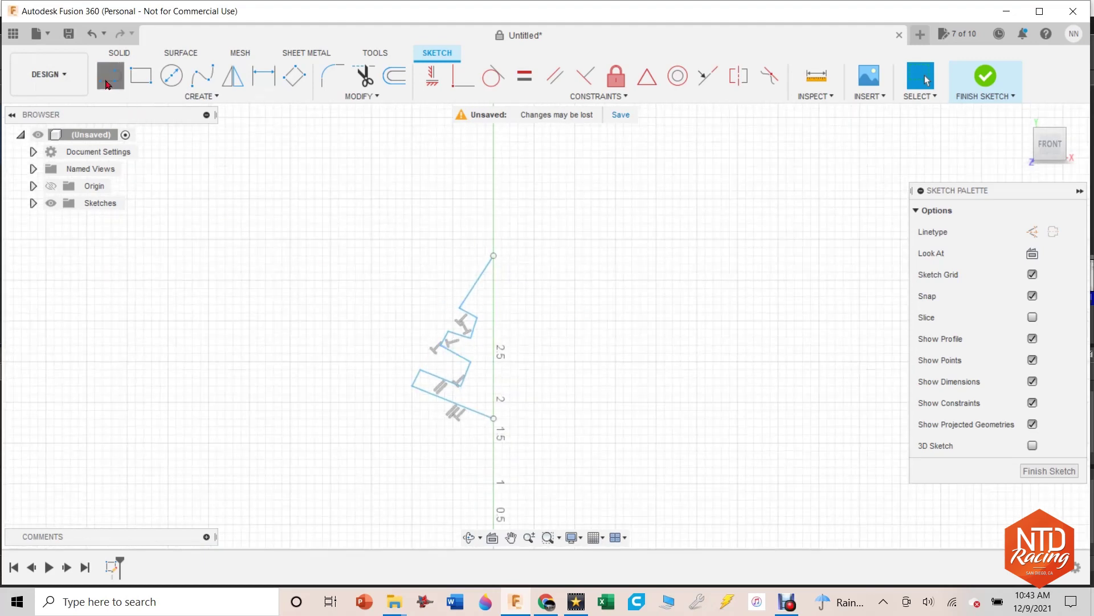
pyautogui.click(1032, 234)
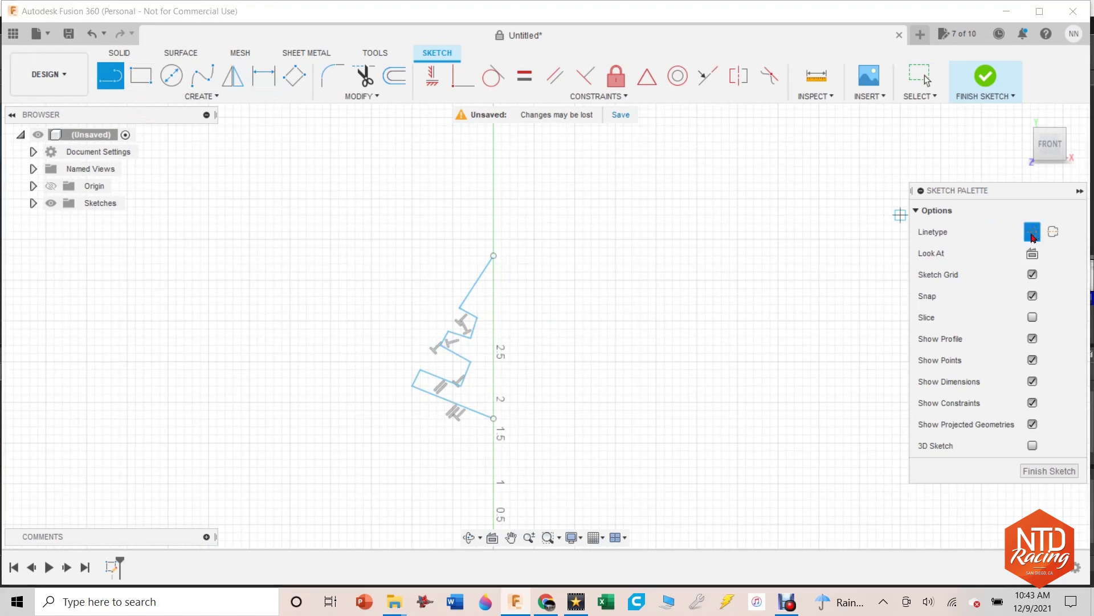
pyautogui.click(494, 215)
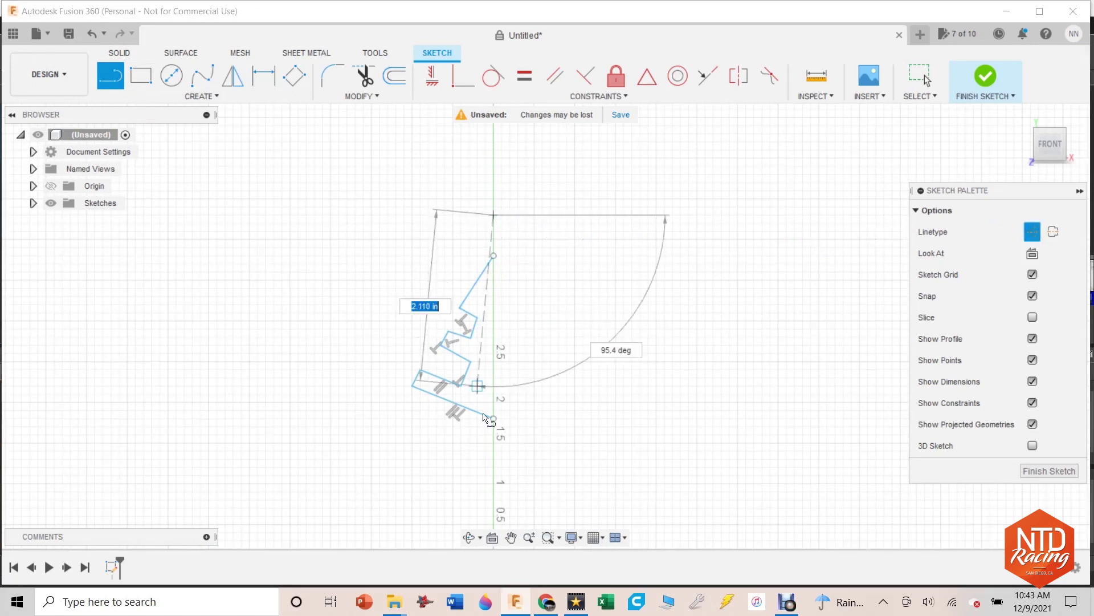
pyautogui.click(494, 467)
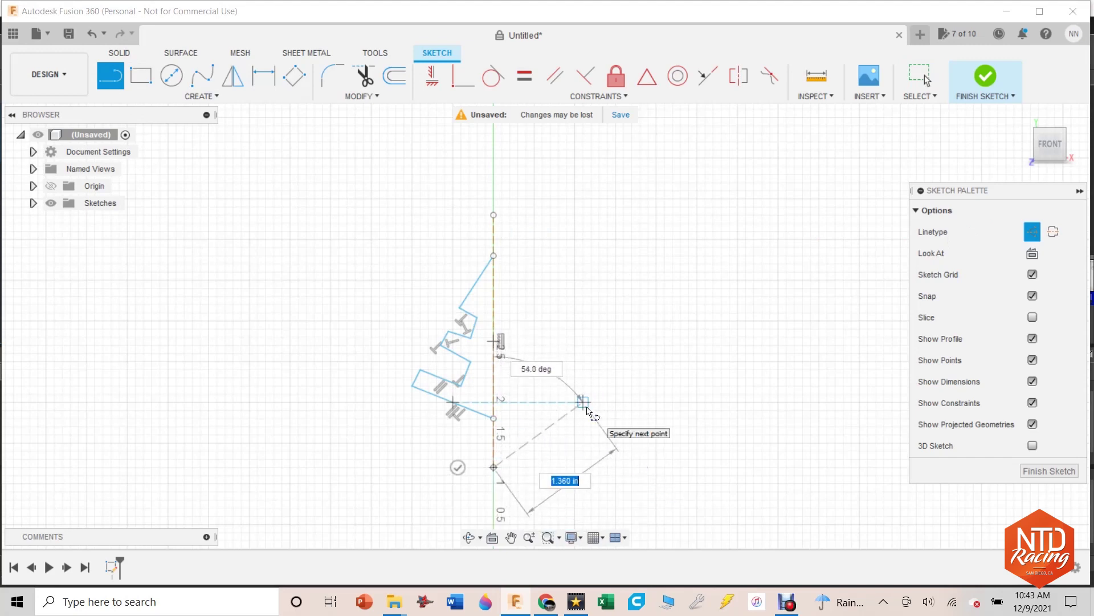
pyautogui.press('Escape')
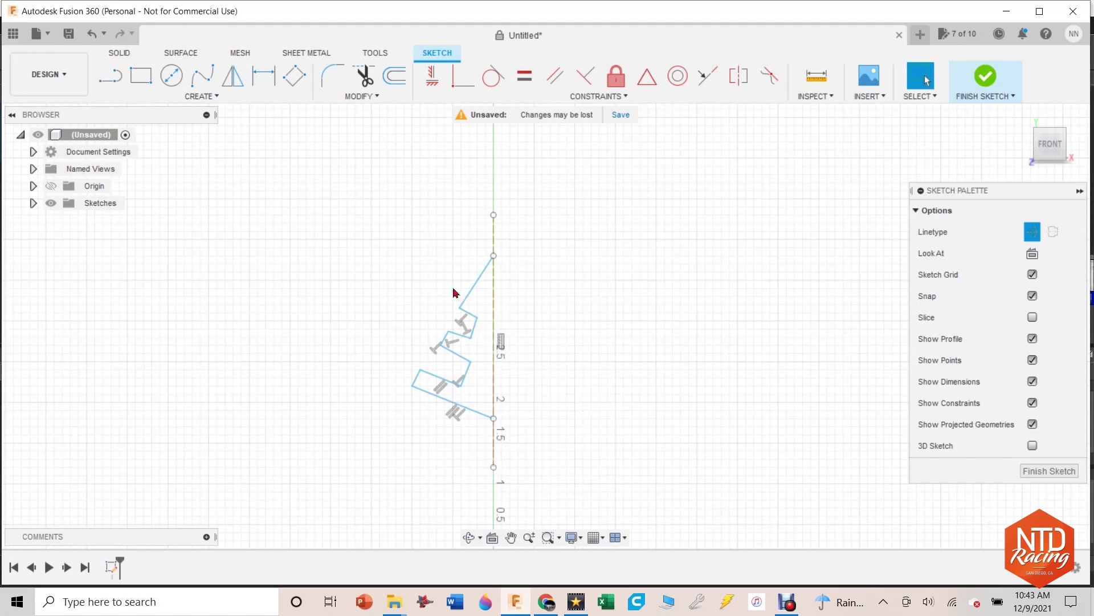
# Step: Mirror the whole half-arm outline across the construction centreline
pyautogui.click(233, 75)
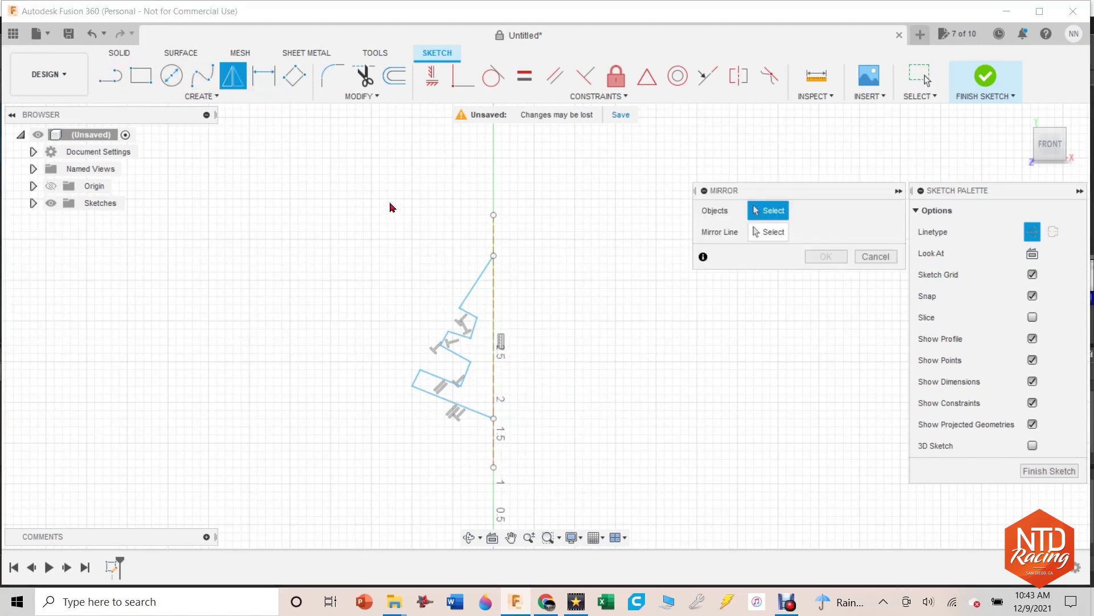
pyautogui.moveTo(390, 206); pyautogui.dragTo(542, 463)
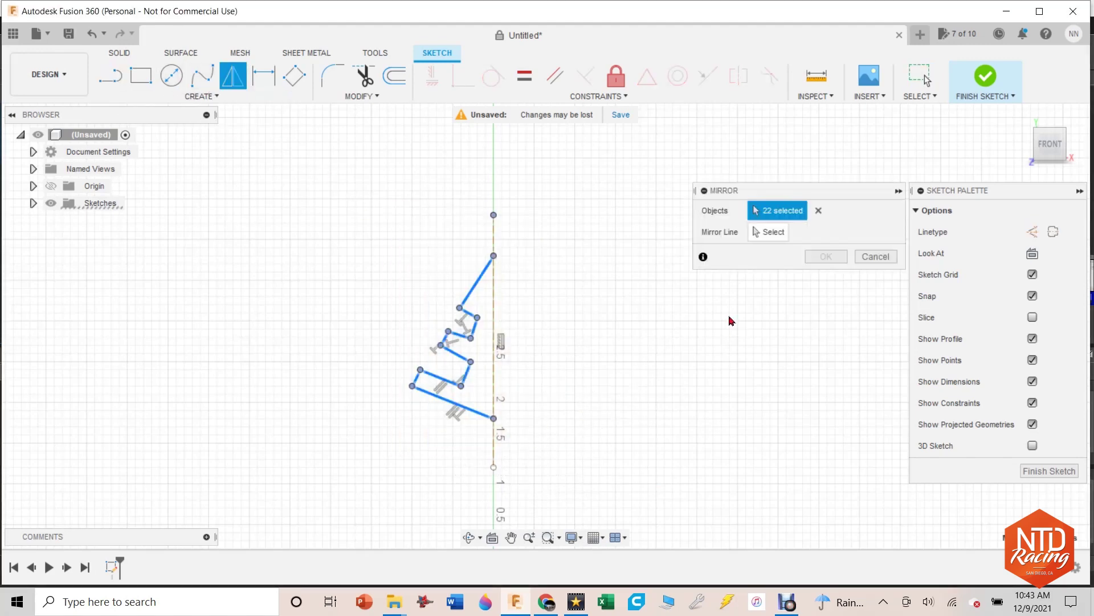
pyautogui.click(770, 234)
pyautogui.click(494, 330)
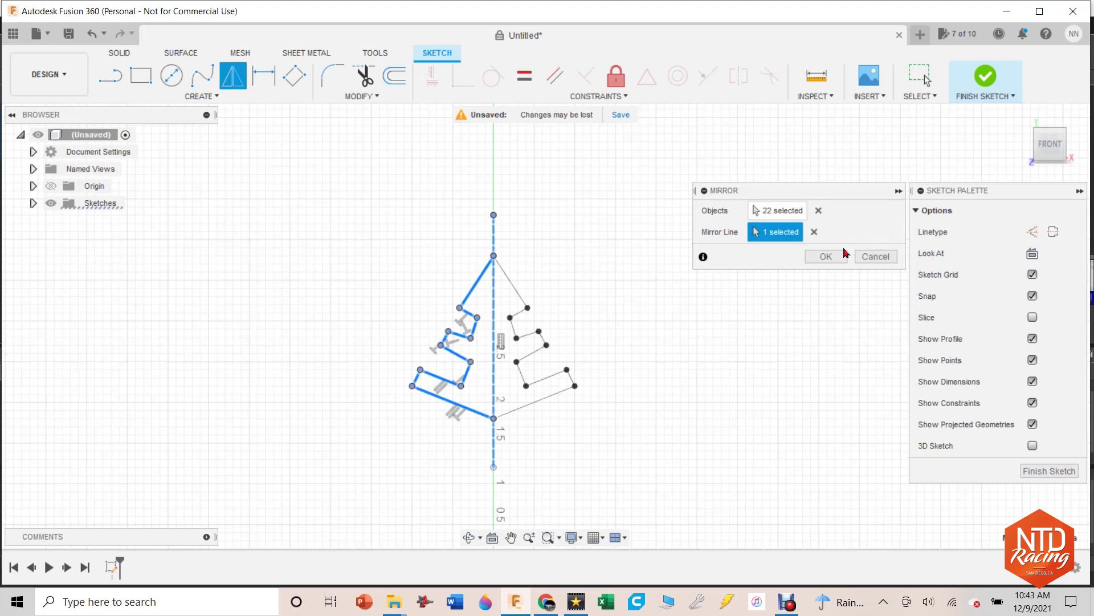
pyautogui.click(826, 257)
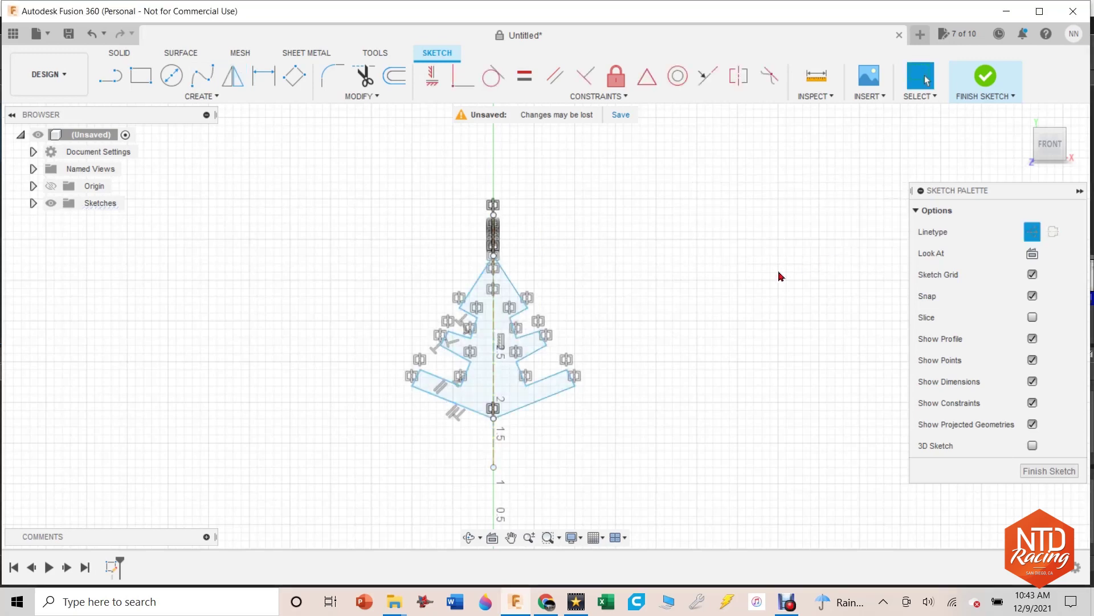
# Step: Circular-pattern the full arm around the sketch origin with a quantity of 6
pyautogui.scroll(-4, 689, 349)
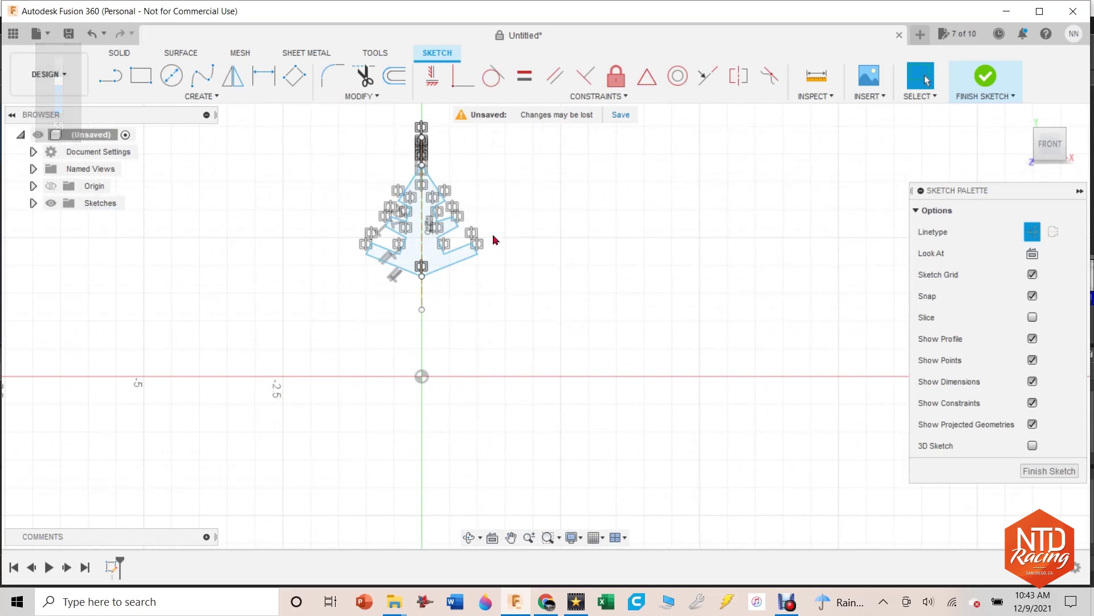
pyautogui.moveTo(335, 232); pyautogui.dragTo(385, 280, button='middle')
pyautogui.click(211, 96)
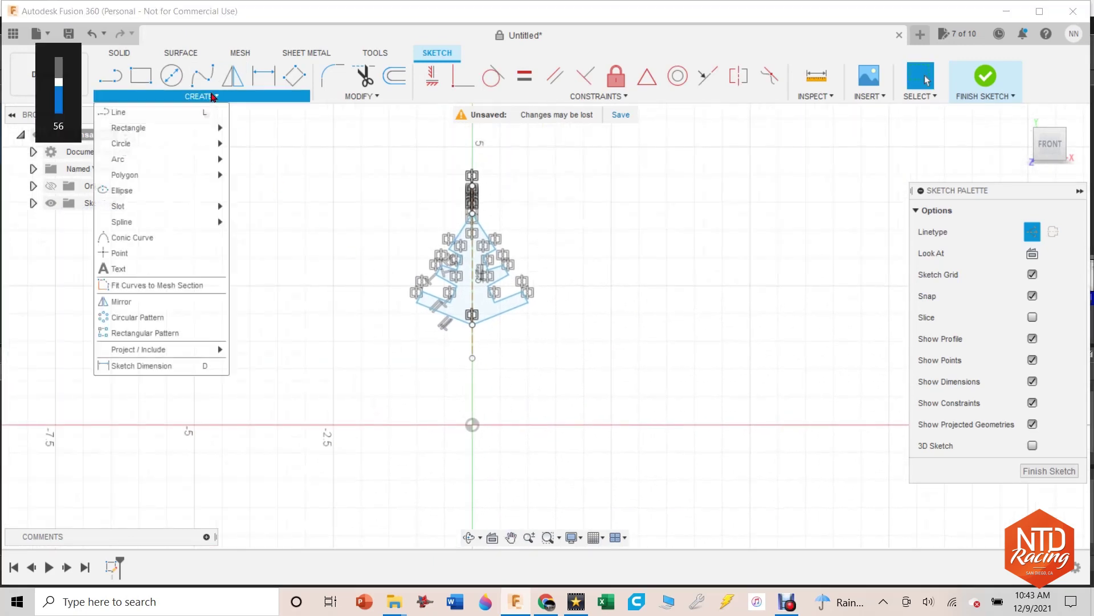
pyautogui.click(139, 317)
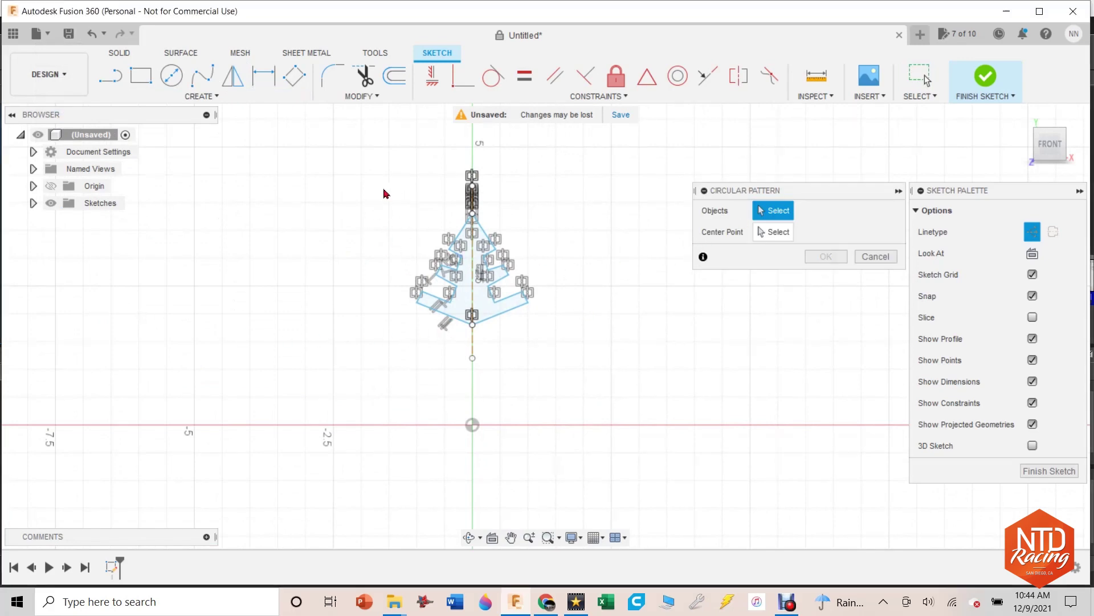
pyautogui.moveTo(381, 186); pyautogui.dragTo(566, 359)
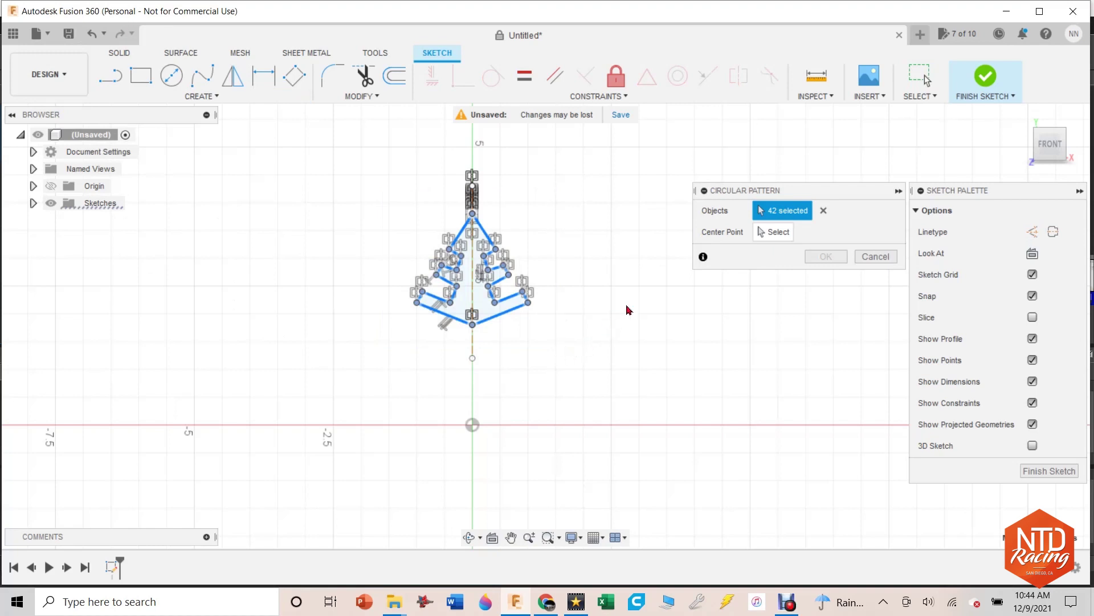
pyautogui.click(758, 233)
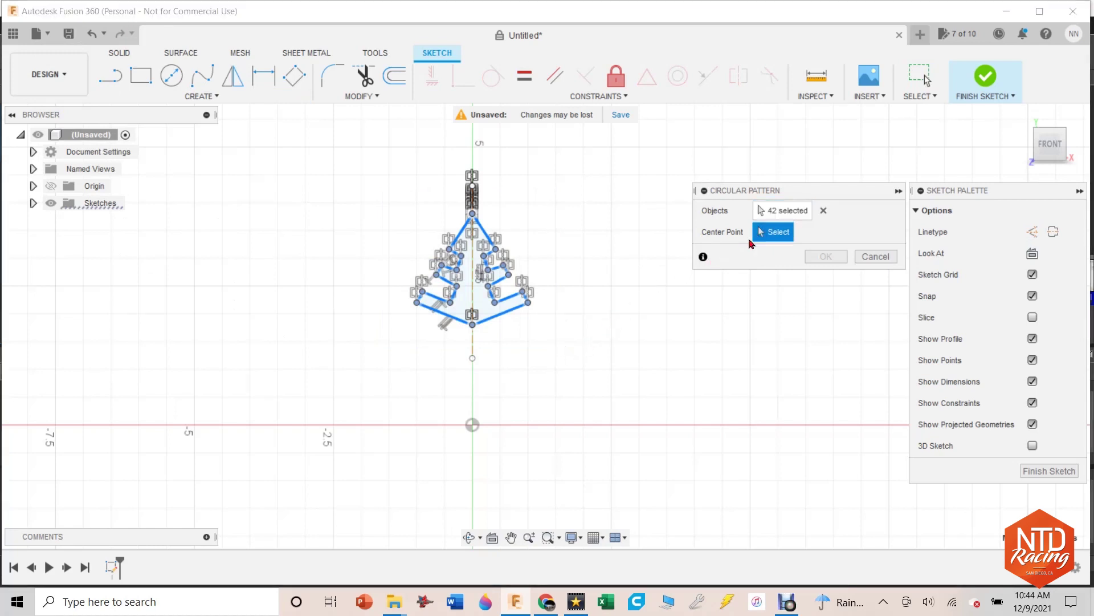
pyautogui.click(472, 425)
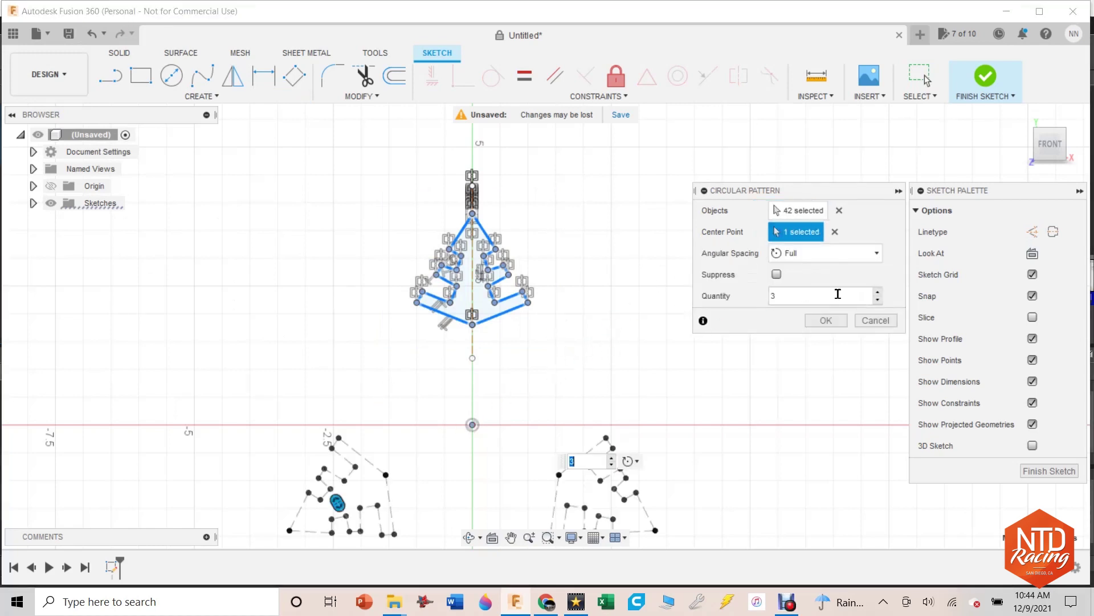
pyautogui.click(878, 293)
pyautogui.click(878, 292)
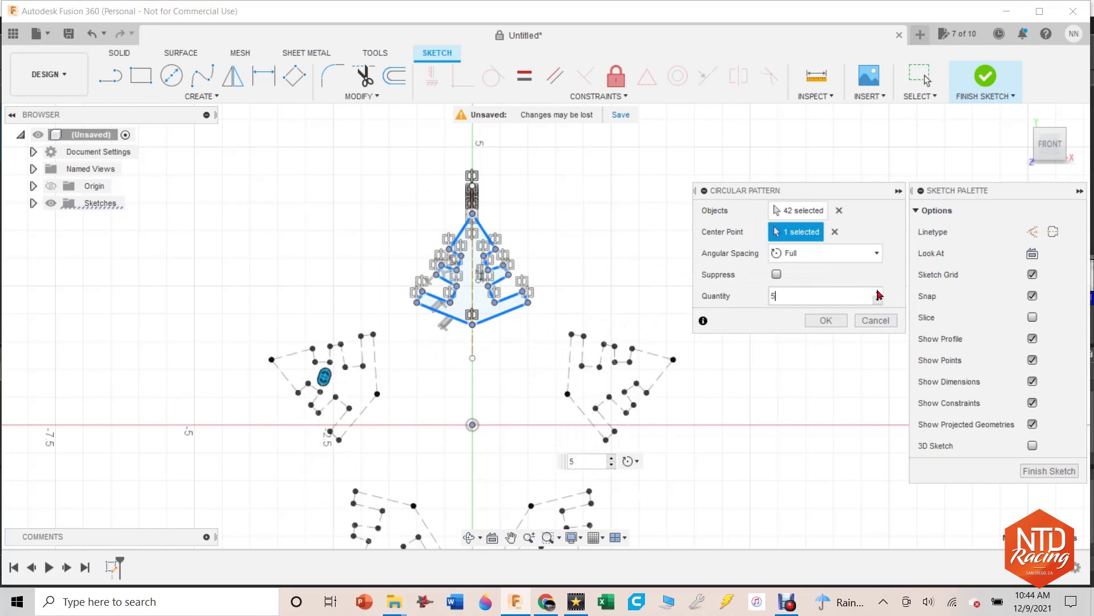
pyautogui.click(878, 292)
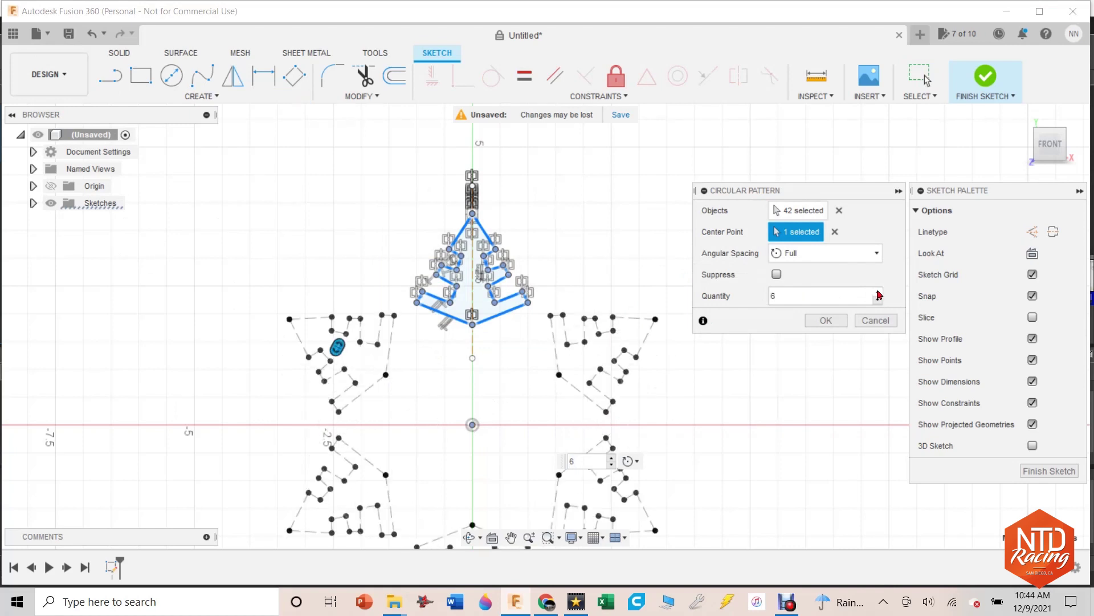
pyautogui.click(826, 320)
pyautogui.scroll(-3, 489, 308)
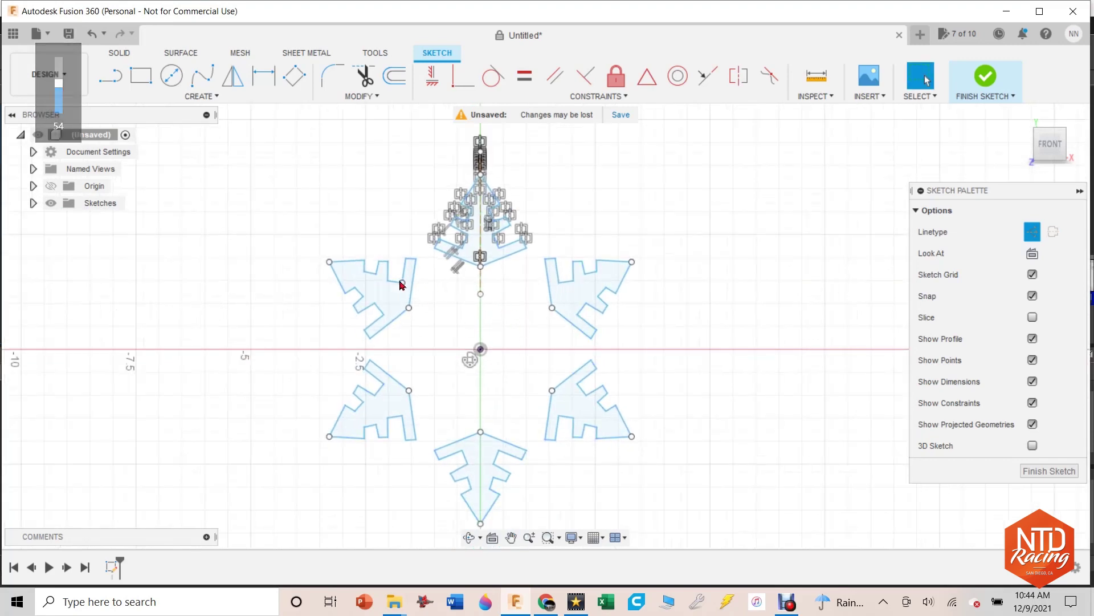
# Step: Draw a normal (non-construction) 4.472 in diameter circle centred on the sketch origin
pyautogui.click(165, 83)
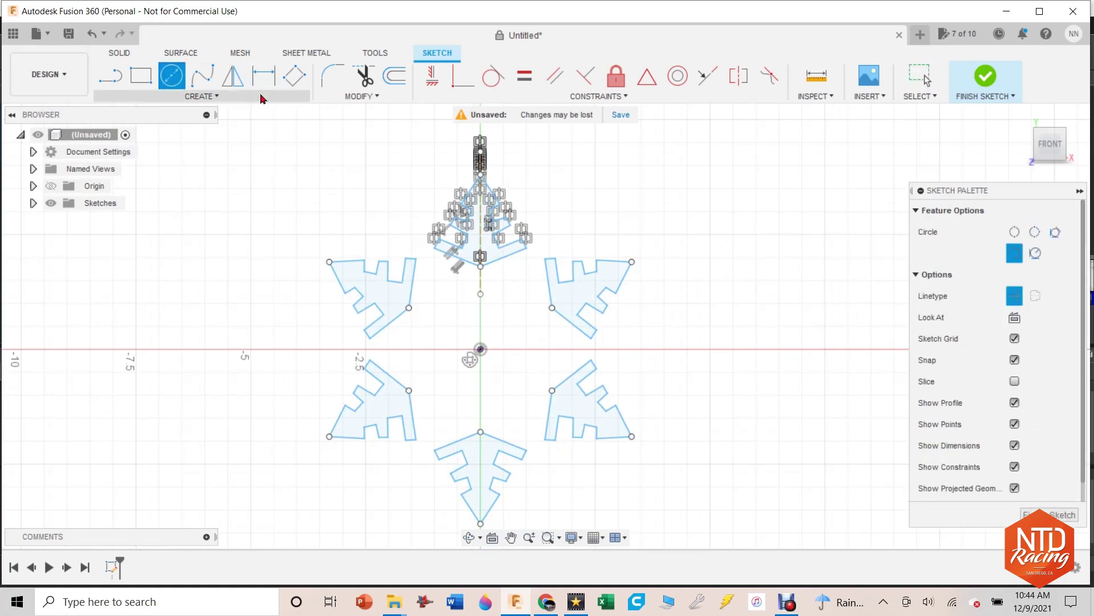
pyautogui.click(481, 350)
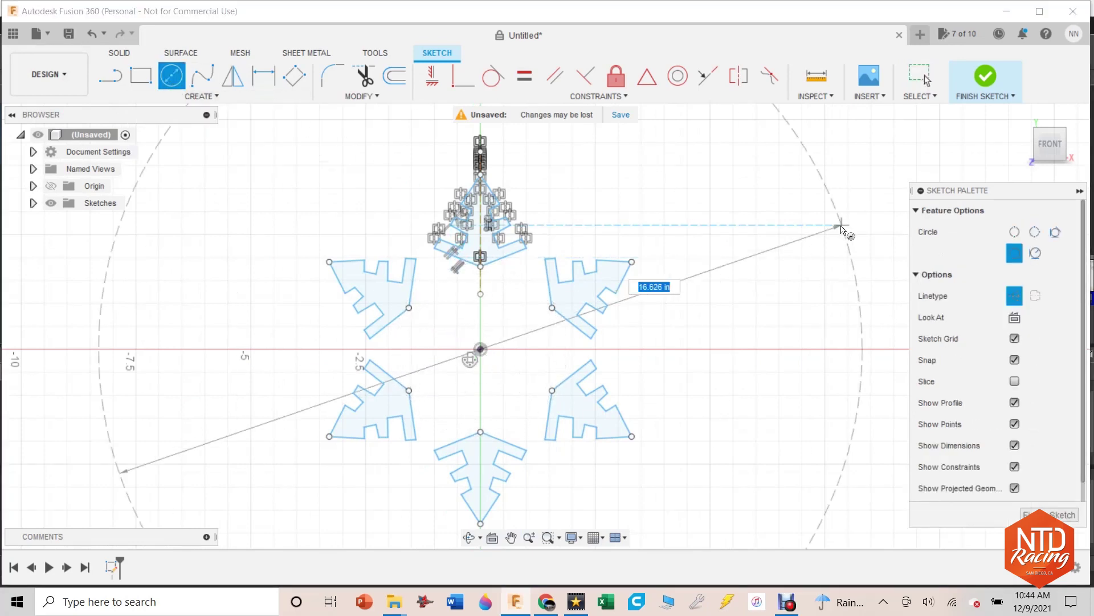
pyautogui.click(1014, 296)
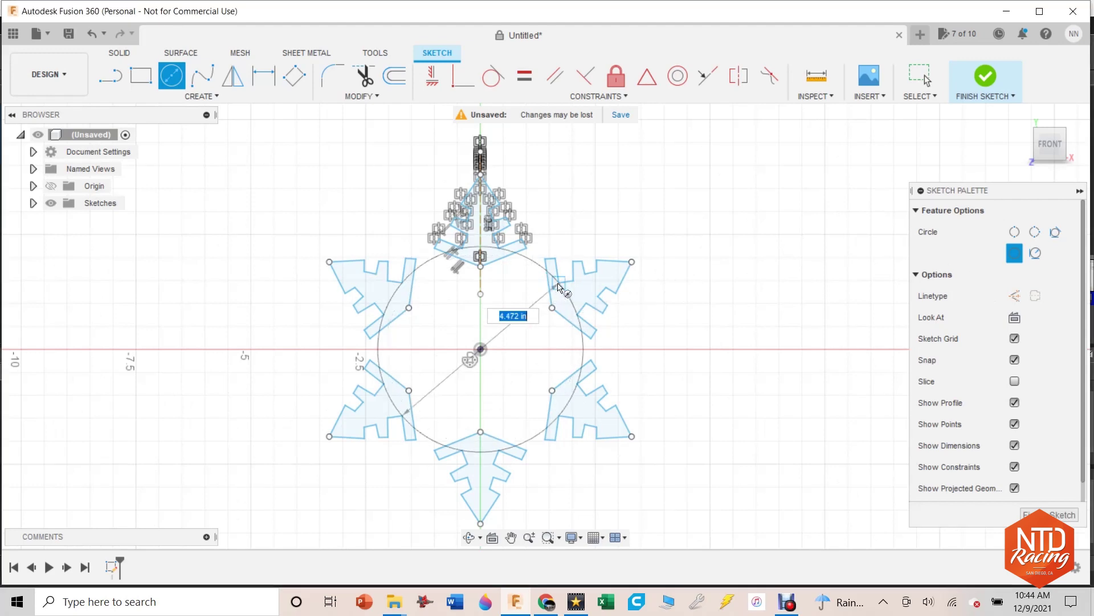
pyautogui.click(559, 288)
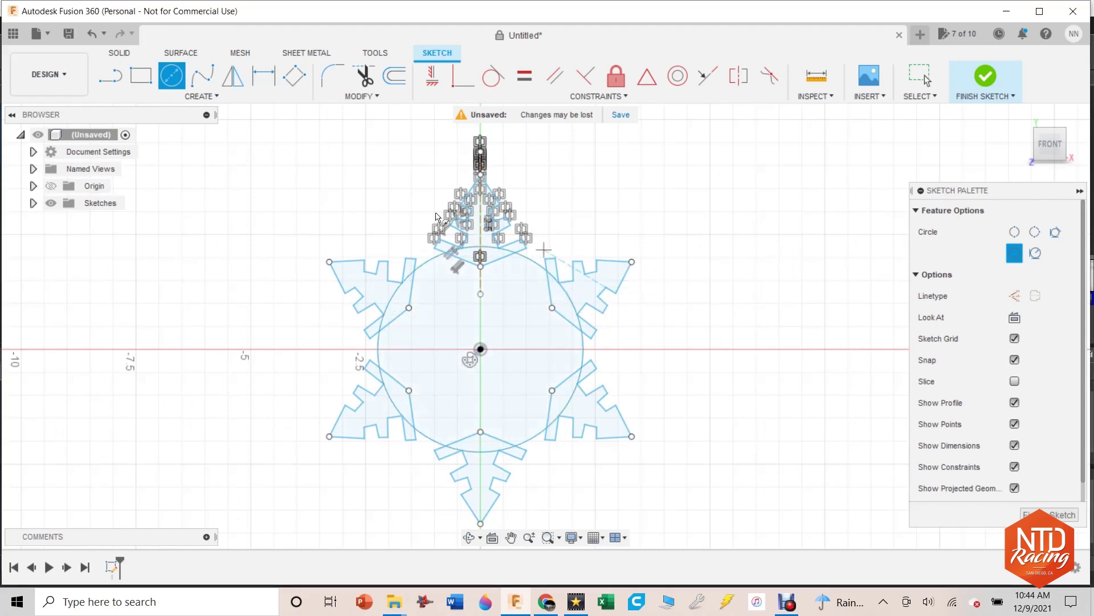
# Step: Trim the overlapping arm lines and circle arcs on the left, bottom and top, undoing the last trim
pyautogui.click(364, 76)
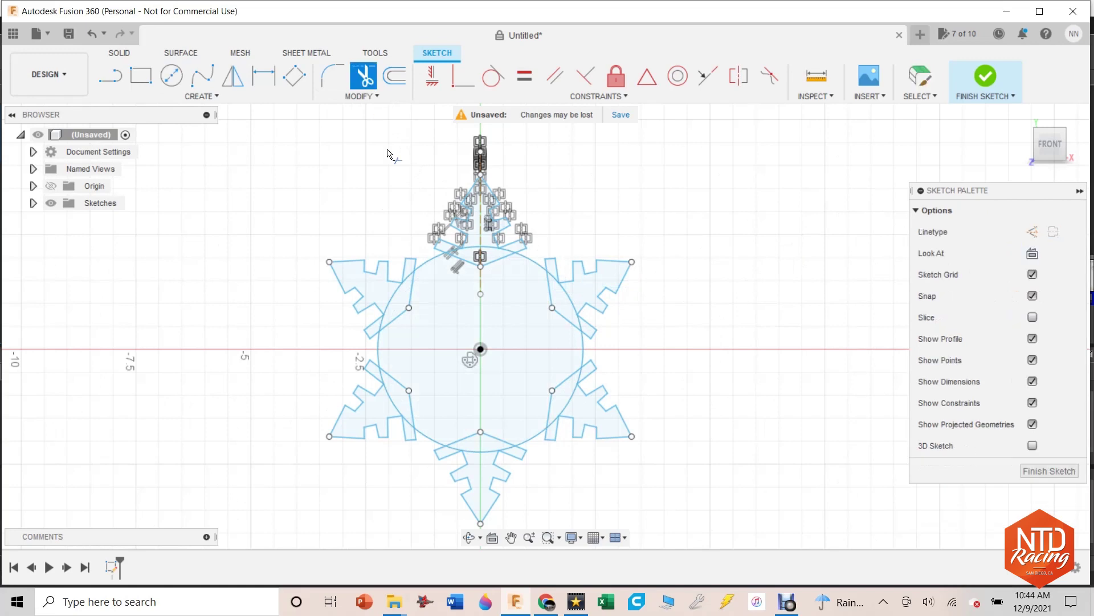
pyautogui.click(411, 296)
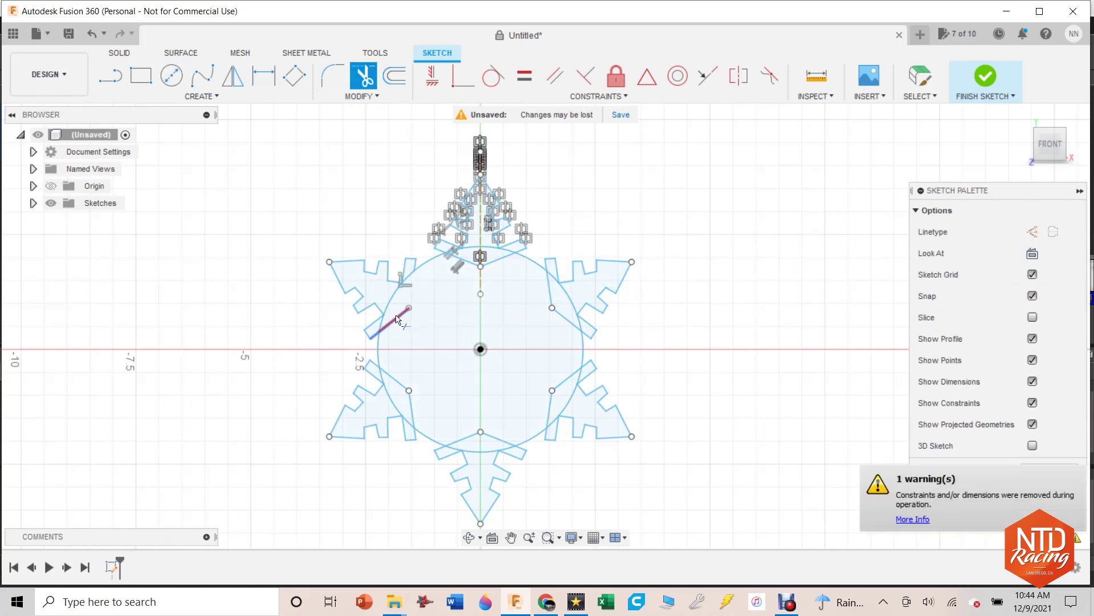
pyautogui.click(387, 306)
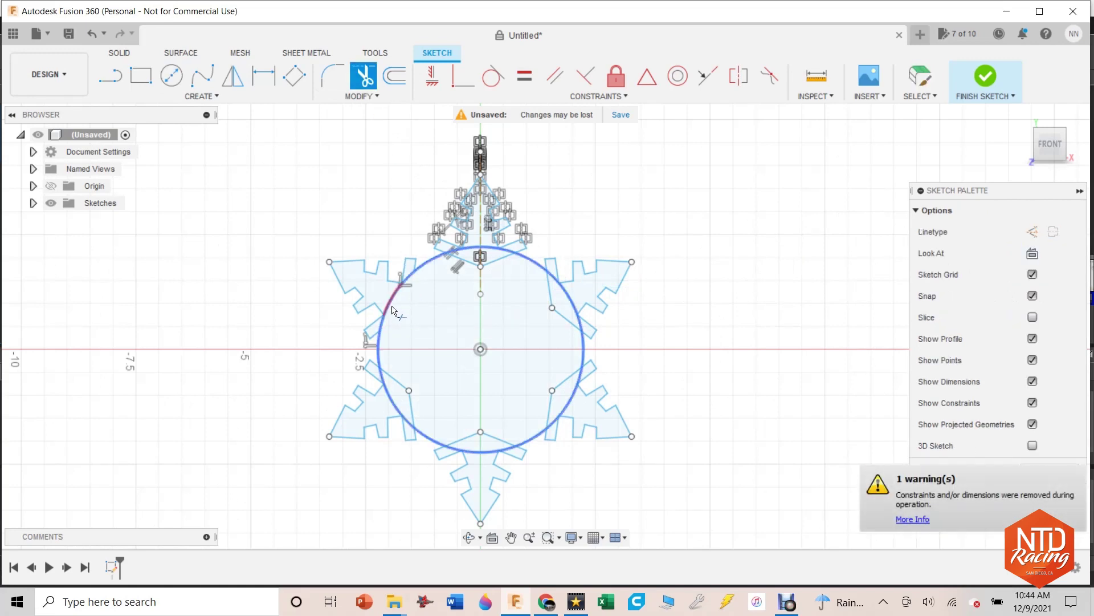
pyautogui.click(409, 393)
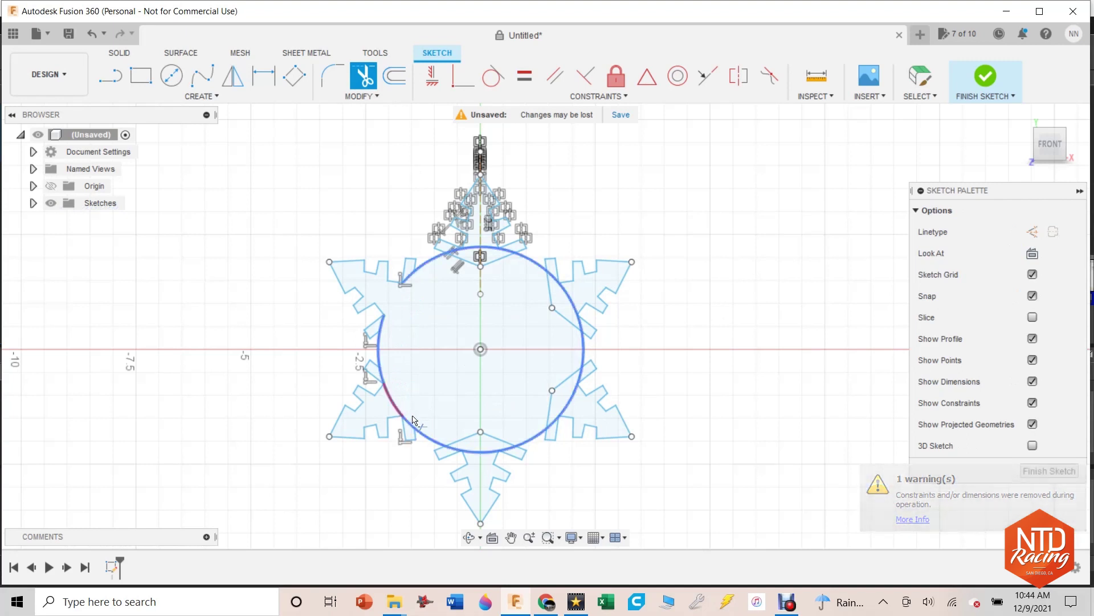
pyautogui.click(410, 424)
pyautogui.click(465, 446)
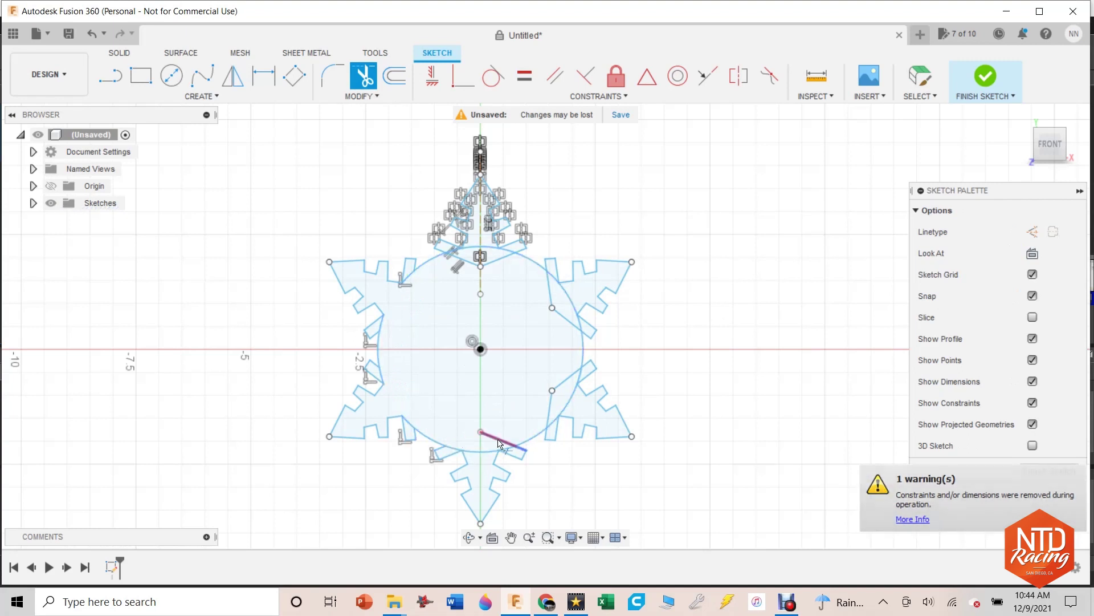
pyautogui.click(496, 450)
pyautogui.click(495, 449)
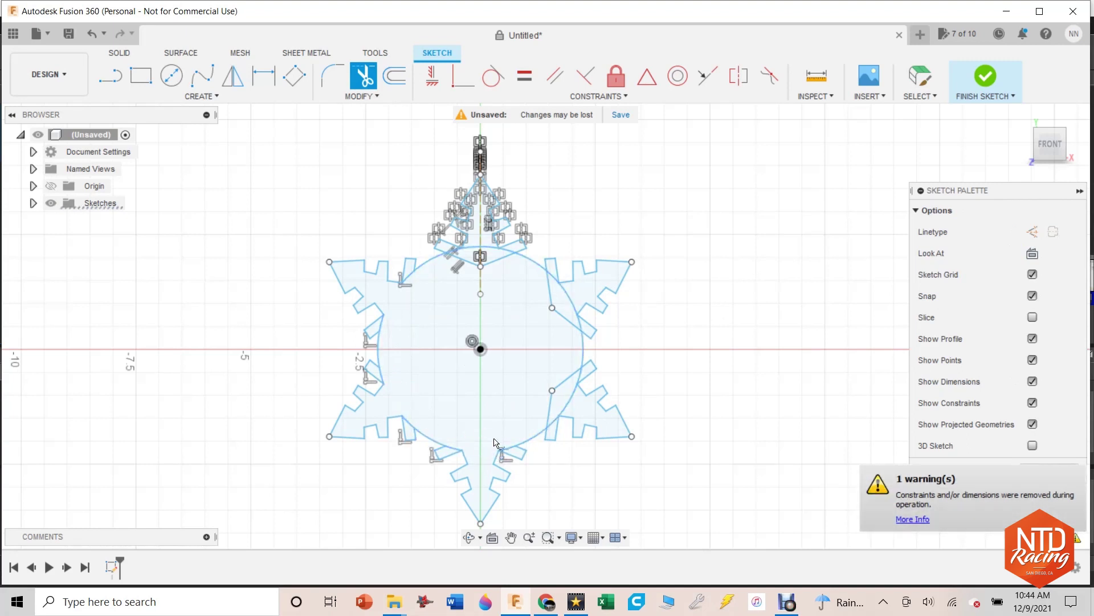
pyautogui.click(456, 451)
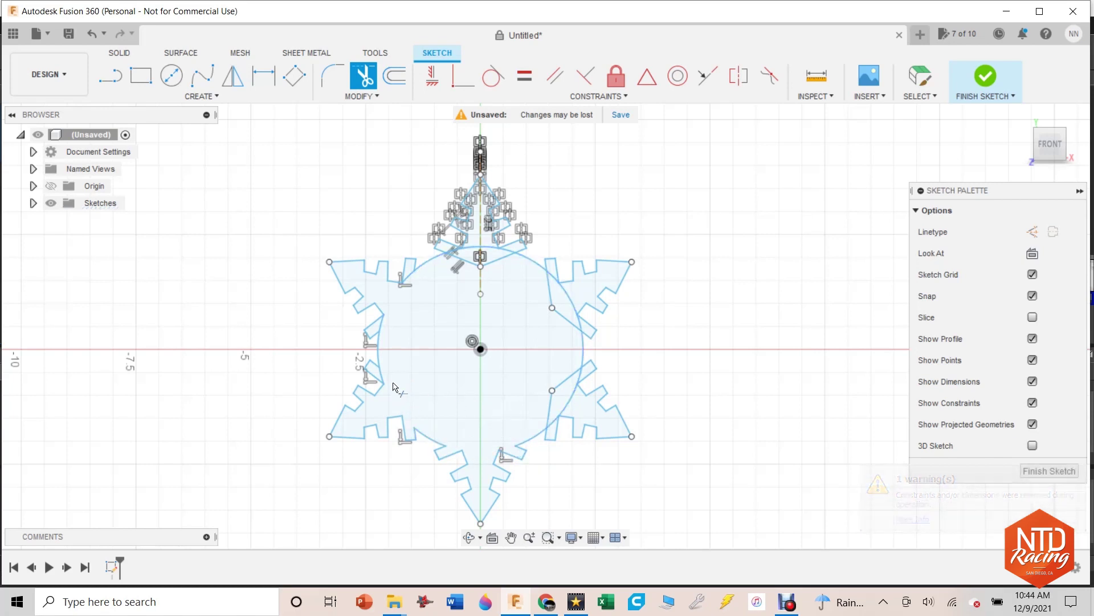
pyautogui.click(379, 359)
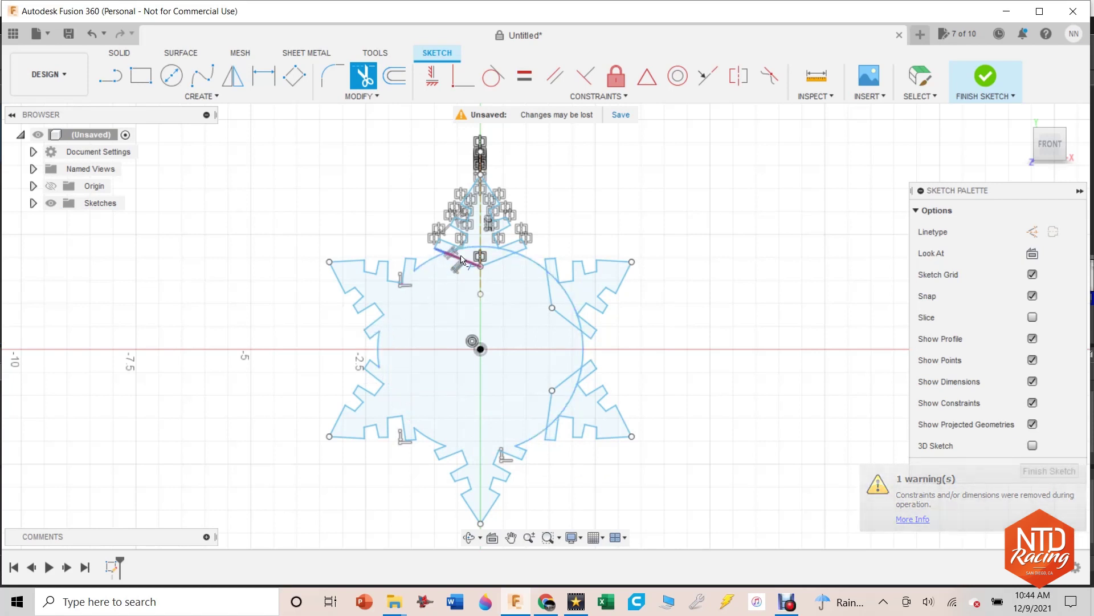
pyautogui.click(493, 262)
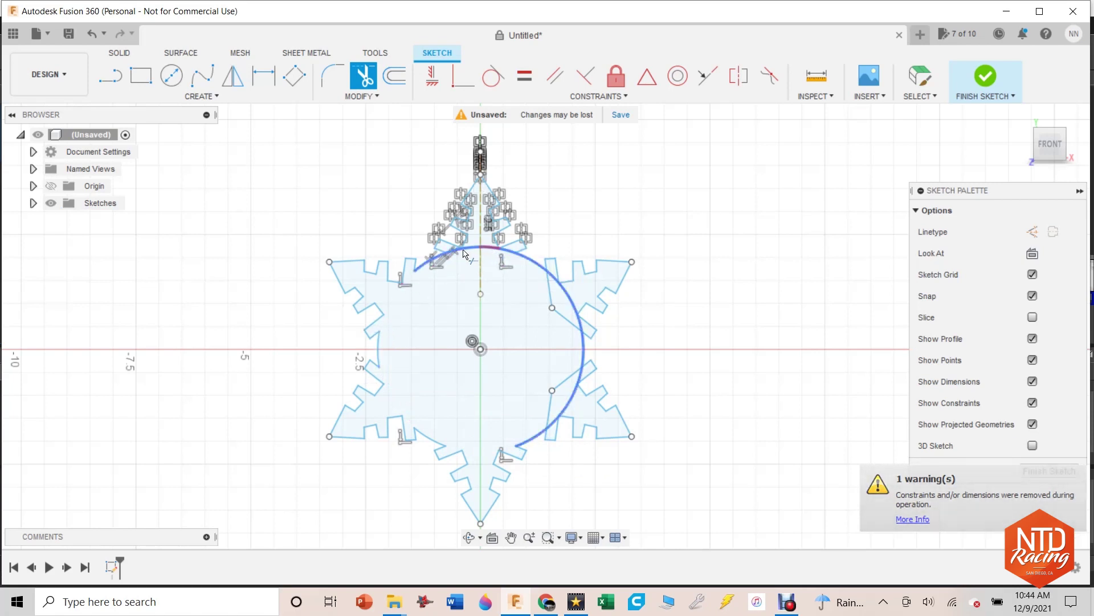
pyautogui.click(472, 253)
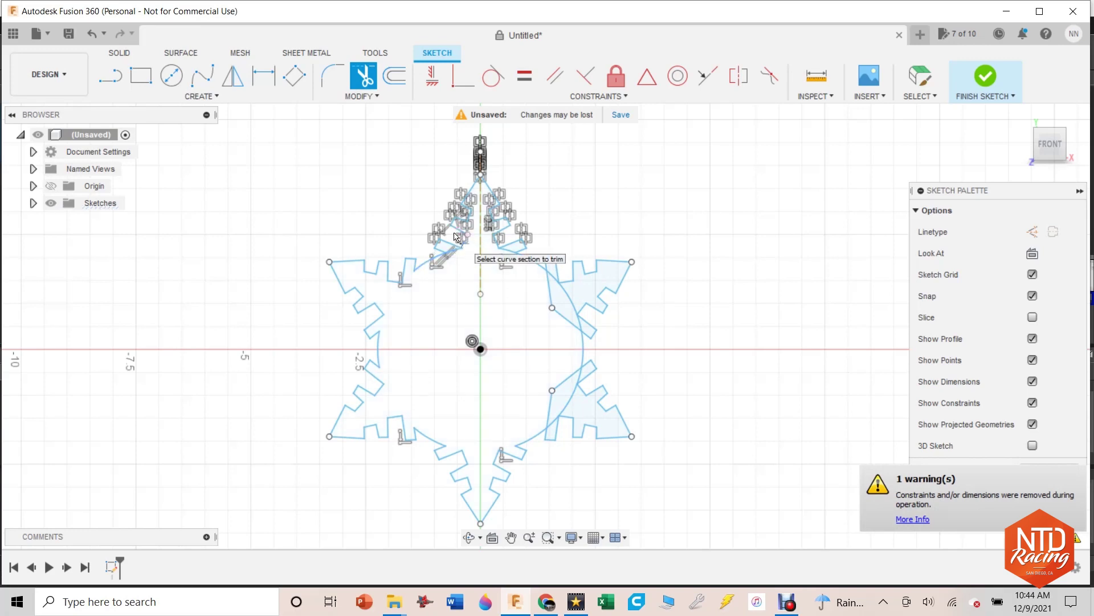
pyautogui.scroll(6, 456, 236)
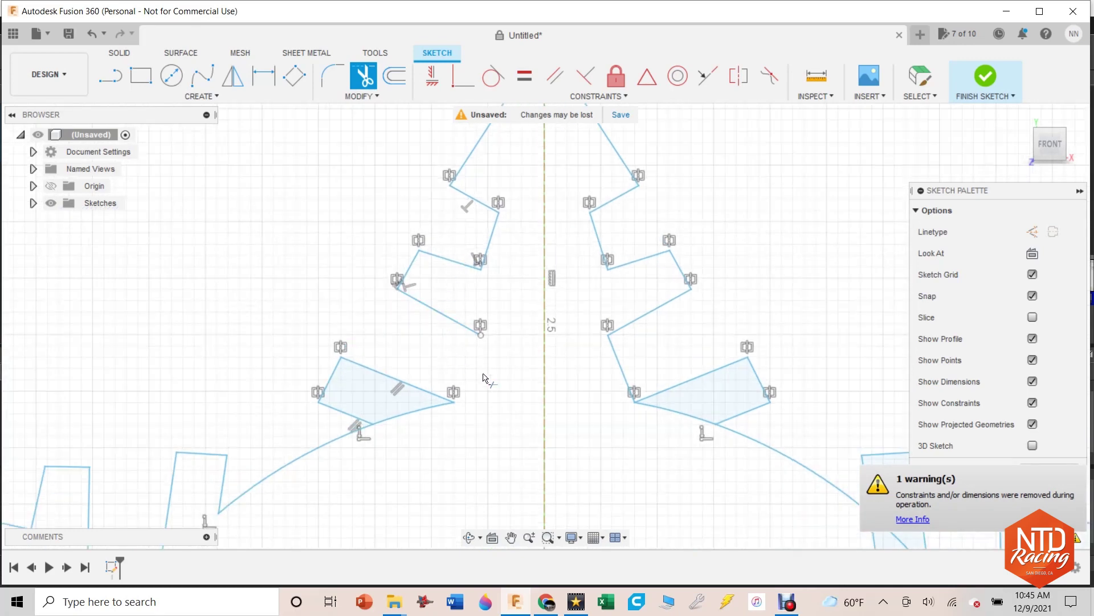
pyautogui.hotkey('ctrl', 'z')
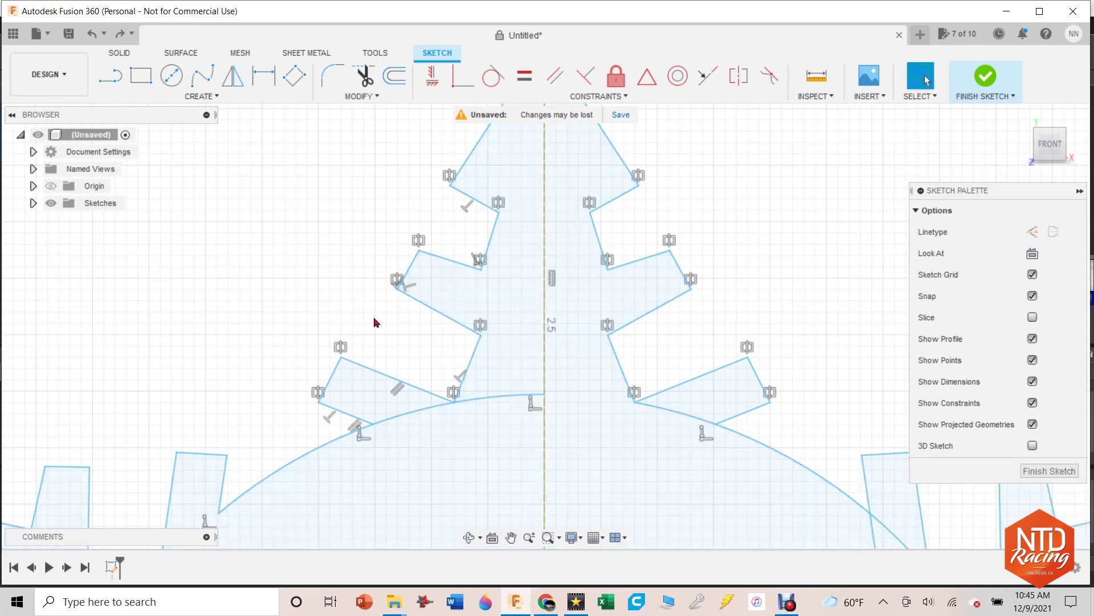
# Step: Trim the remaining arc and the slanted lines in the right arm to finish the continuous outline
pyautogui.click(363, 75)
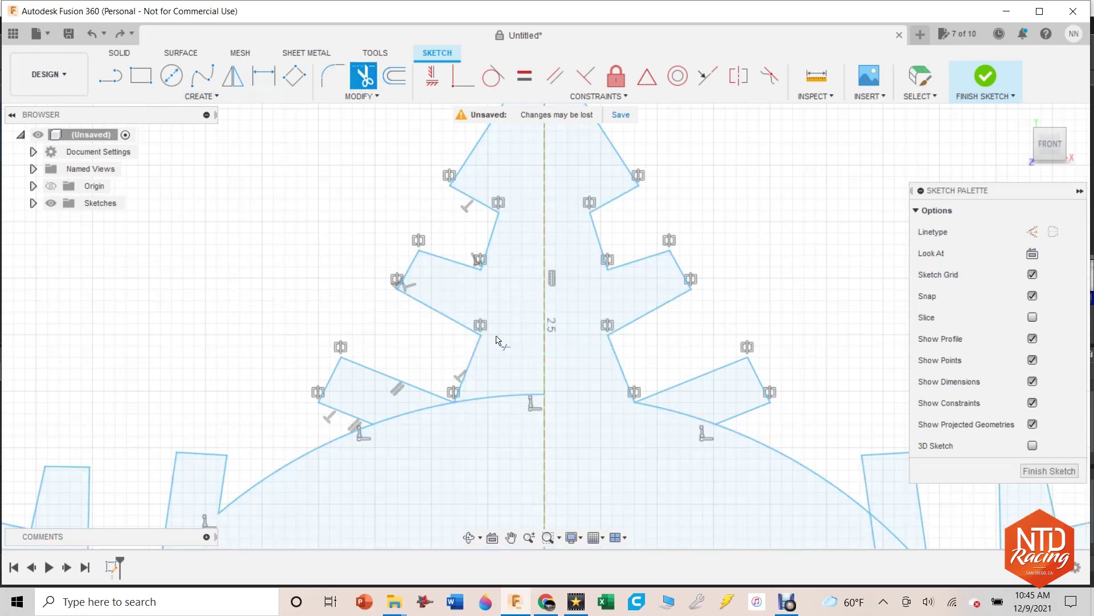
pyautogui.click(495, 399)
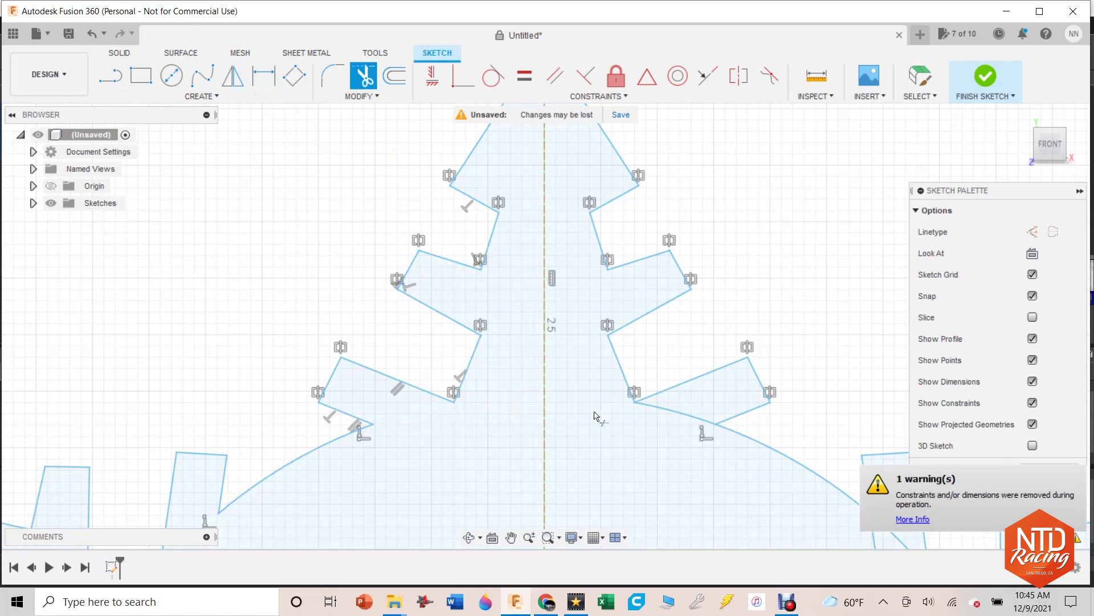
pyautogui.scroll(-5, 670, 414)
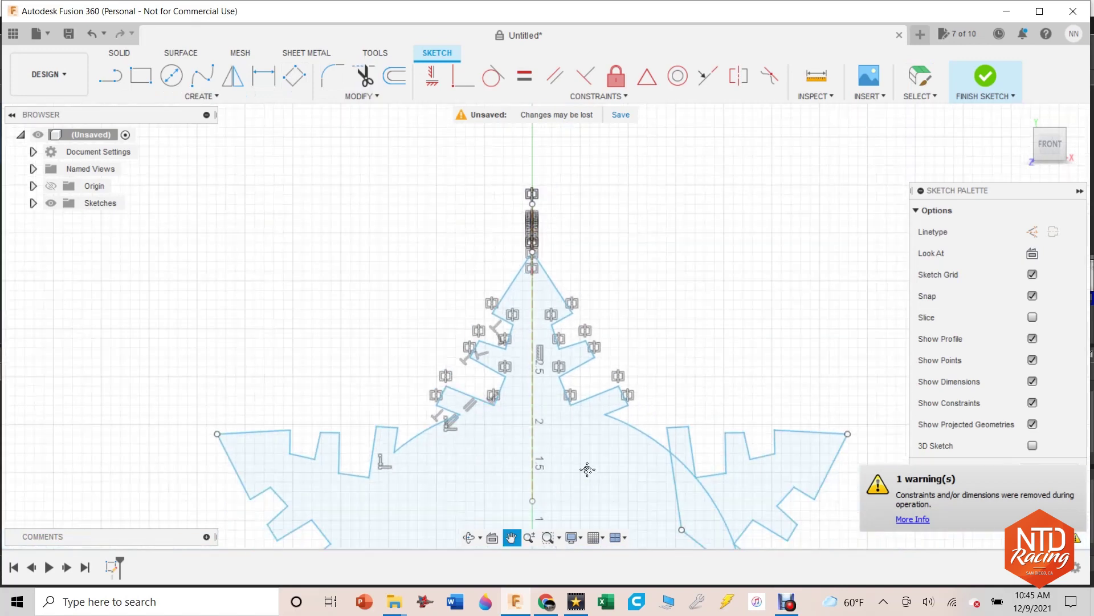
pyautogui.click(487, 282)
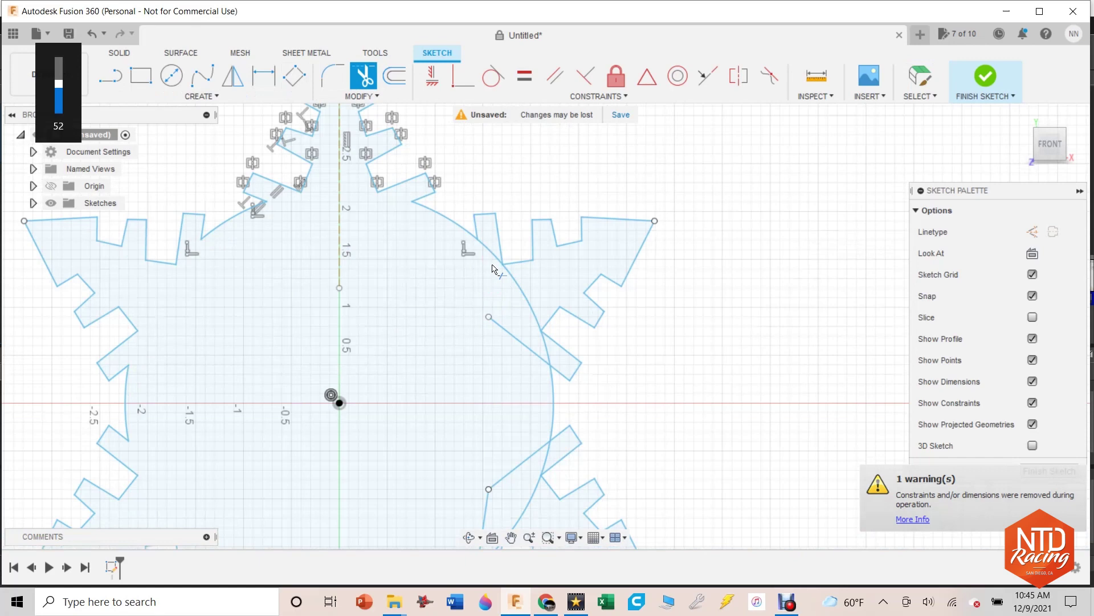
pyautogui.click(521, 303)
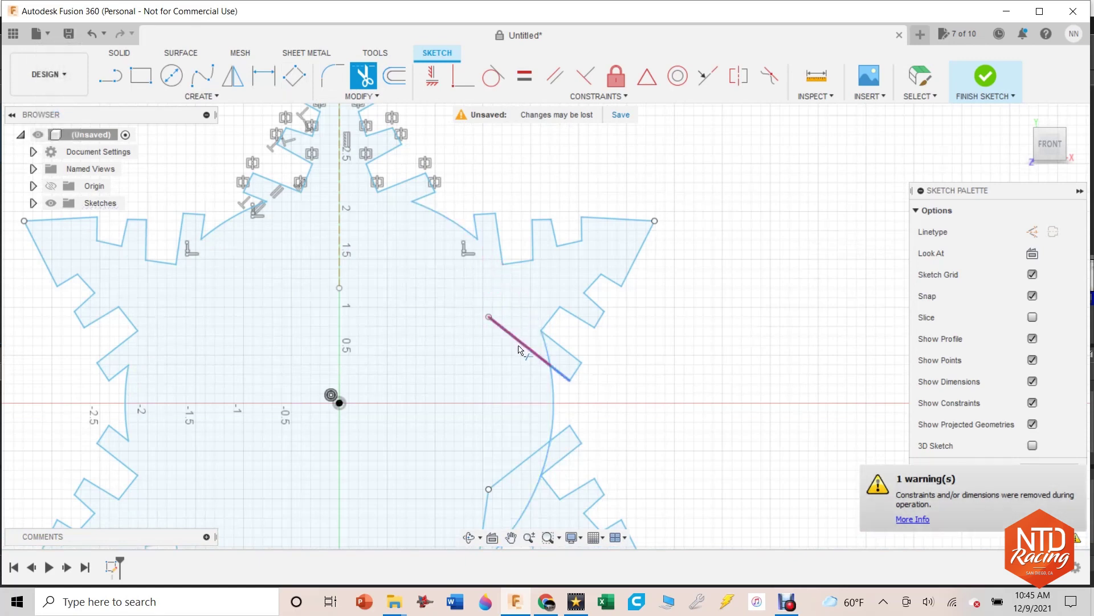
pyautogui.click(542, 353)
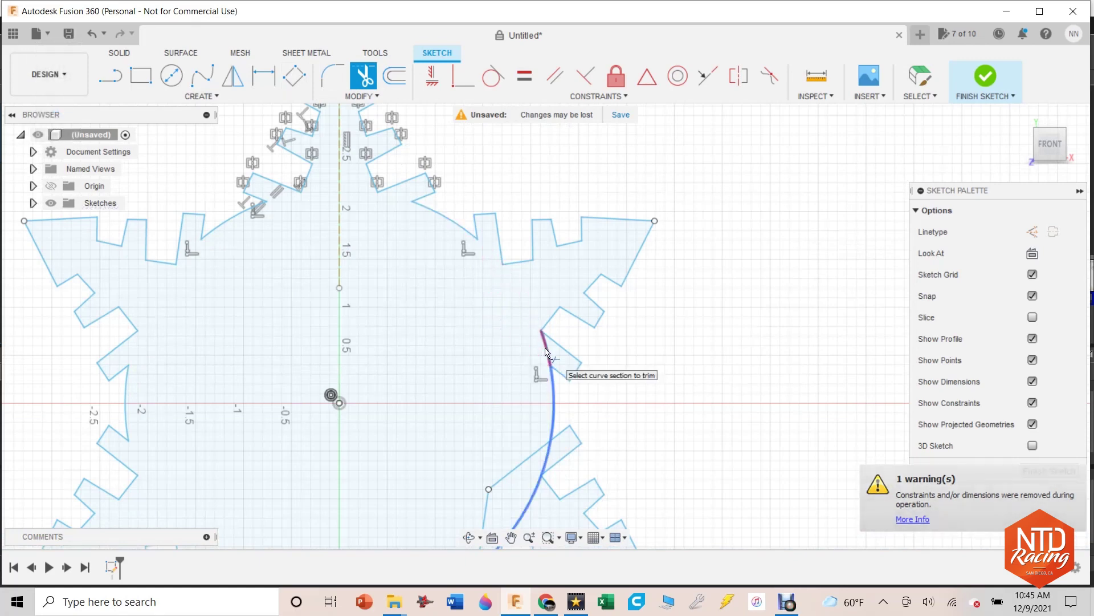
pyautogui.click(541, 464)
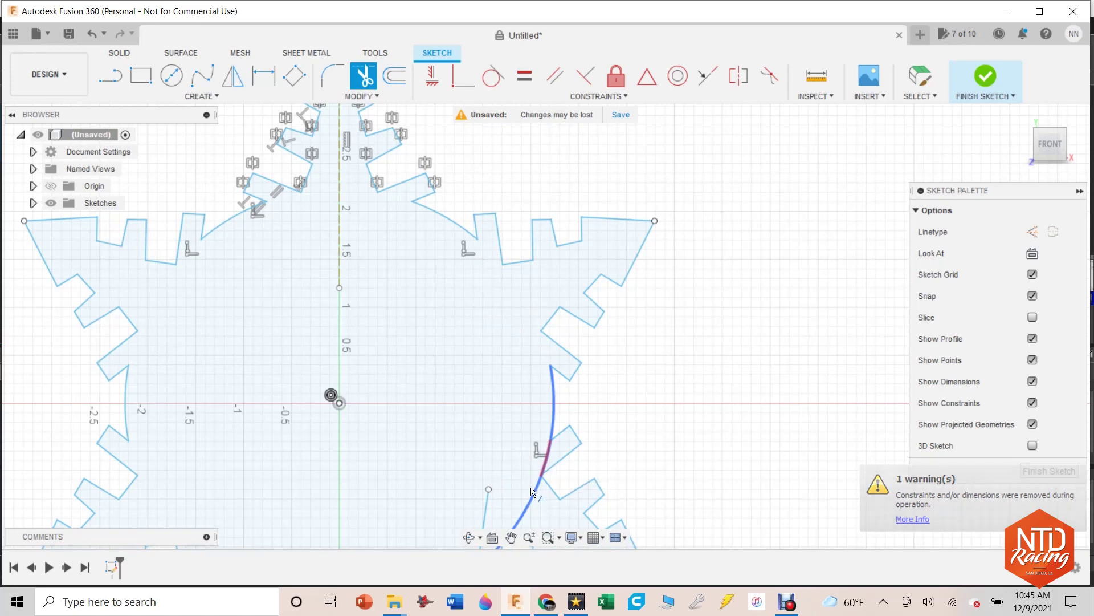
pyautogui.scroll(-2, 456, 459)
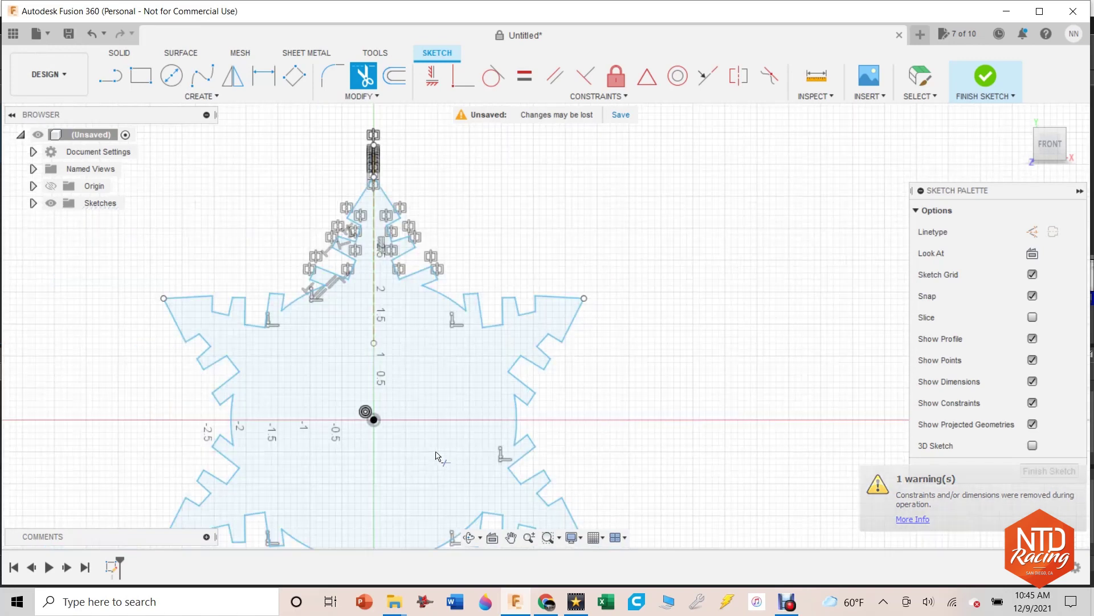
pyautogui.moveTo(439, 455); pyautogui.dragTo(478, 339, button='middle')
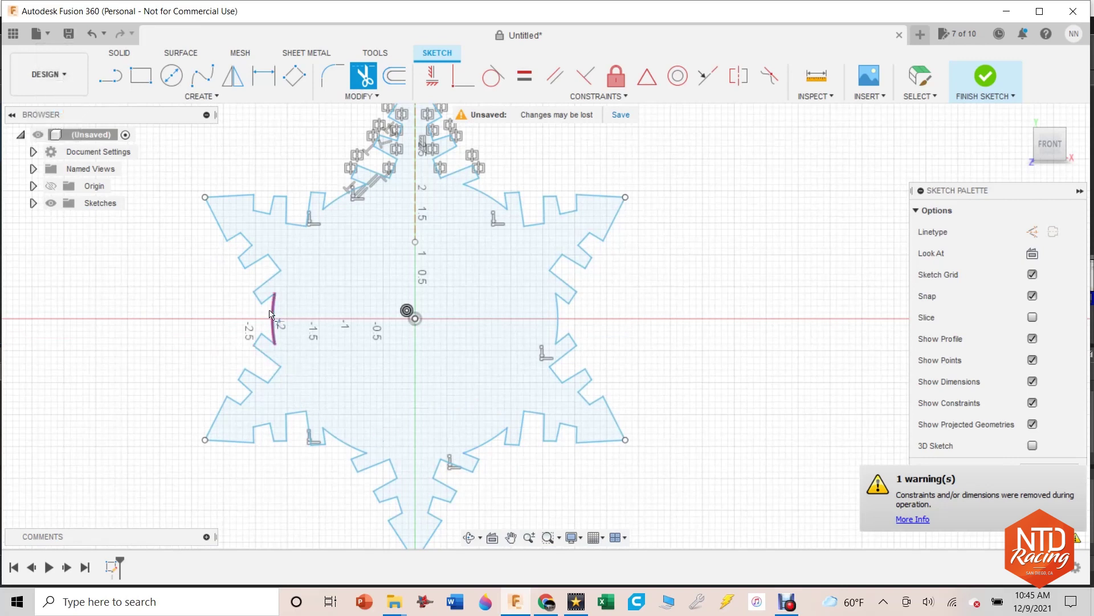
pyautogui.moveTo(437, 278); pyautogui.dragTo(542, 325, button='middle')
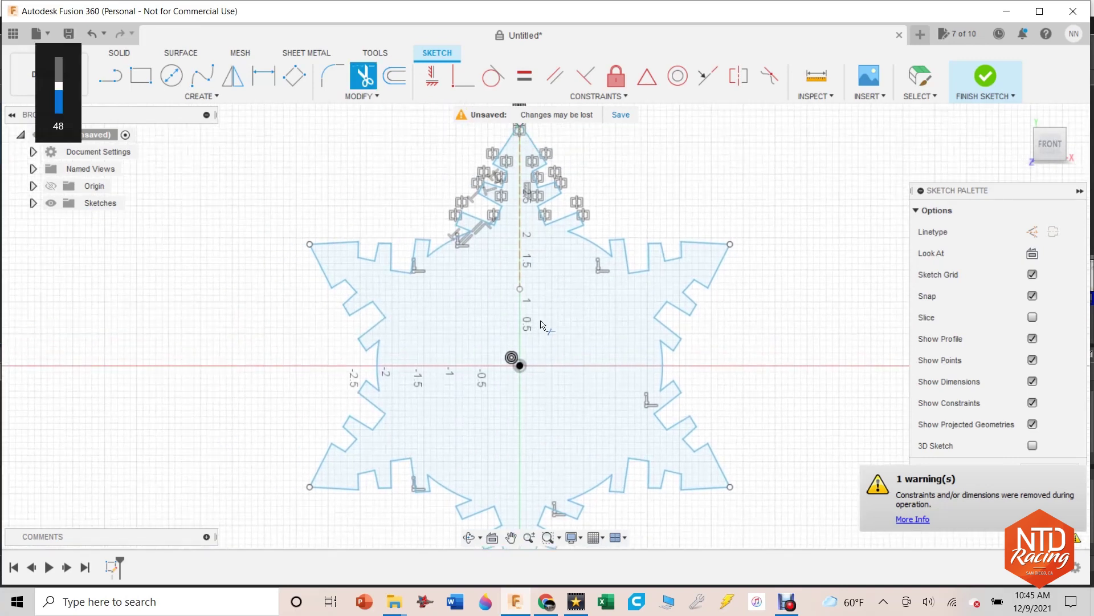
# Step: Extrude the snowflake profile 0.09 in into a solid body
pyautogui.press('e')
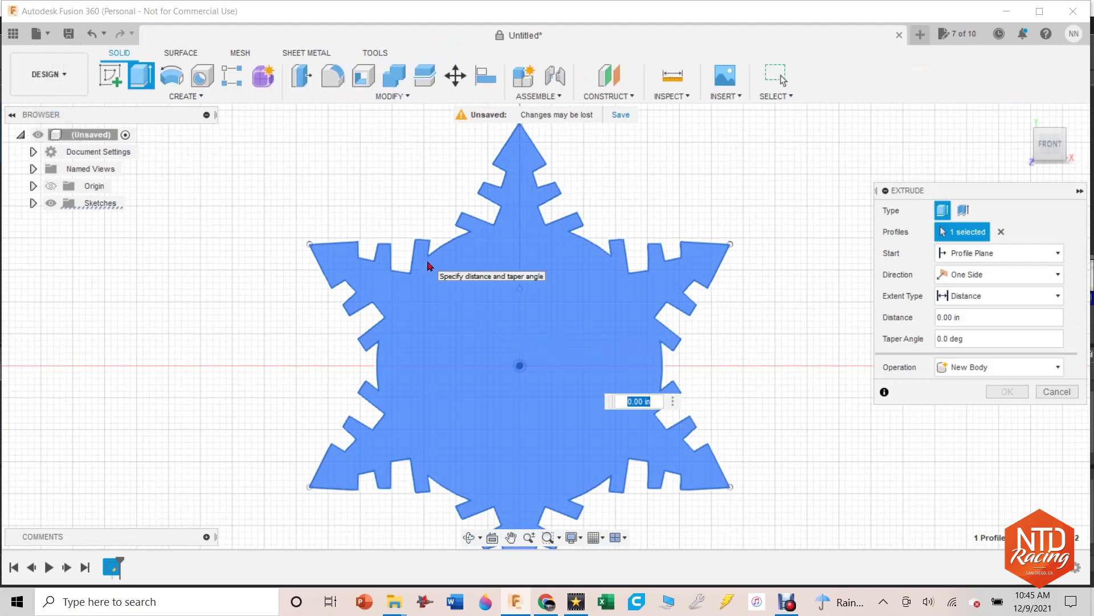
pyautogui.press('BackSpace')
pyautogui.write('.09')
pyautogui.press('Return')
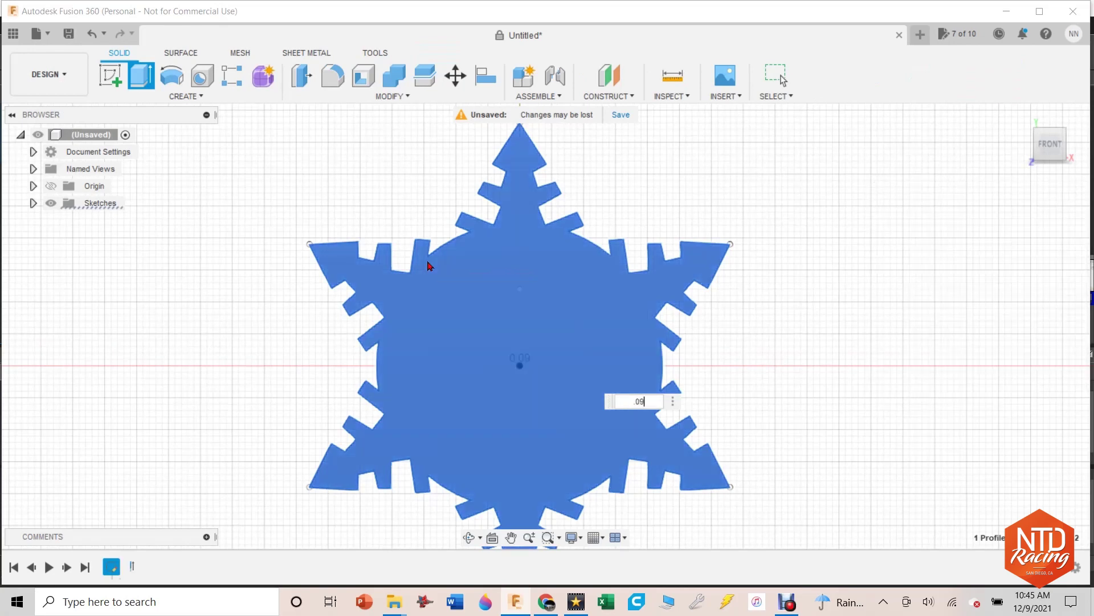
# Step: Set the view straight onto the front of the snowflake body
pyautogui.scroll(-2, 450, 290)
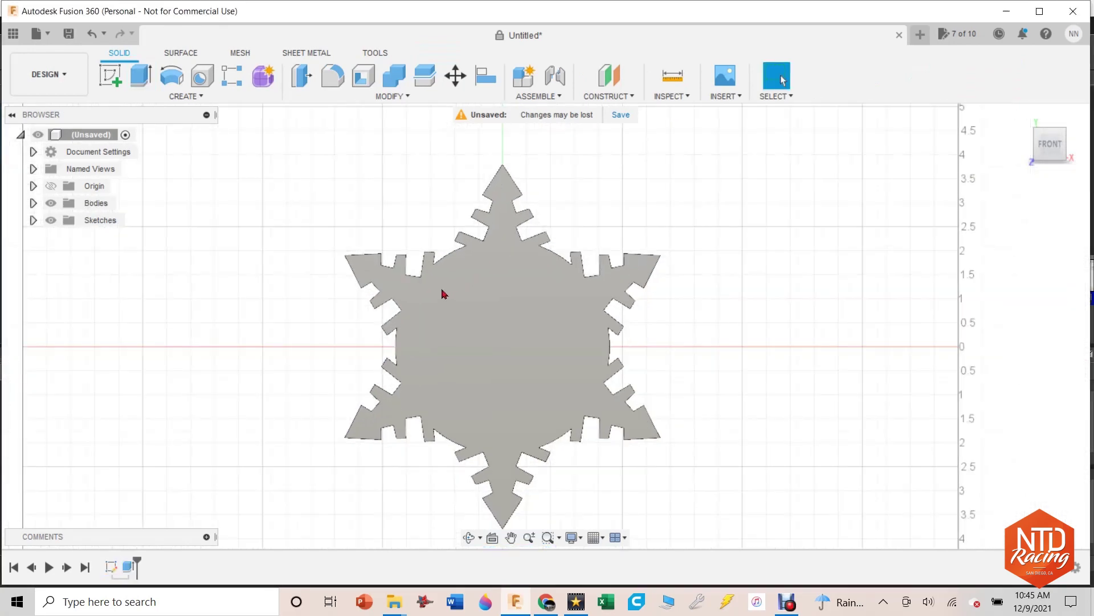
pyautogui.moveTo(955, 165)
pyautogui.keyDown('shift'); pyautogui.mouseDown(button='middle')
pyautogui.moveTo(932, 216)
pyautogui.moveTo(1069, 152)
pyautogui.mouseUp(button='middle'); pyautogui.keyUp('shift')
pyautogui.click(1068, 151)
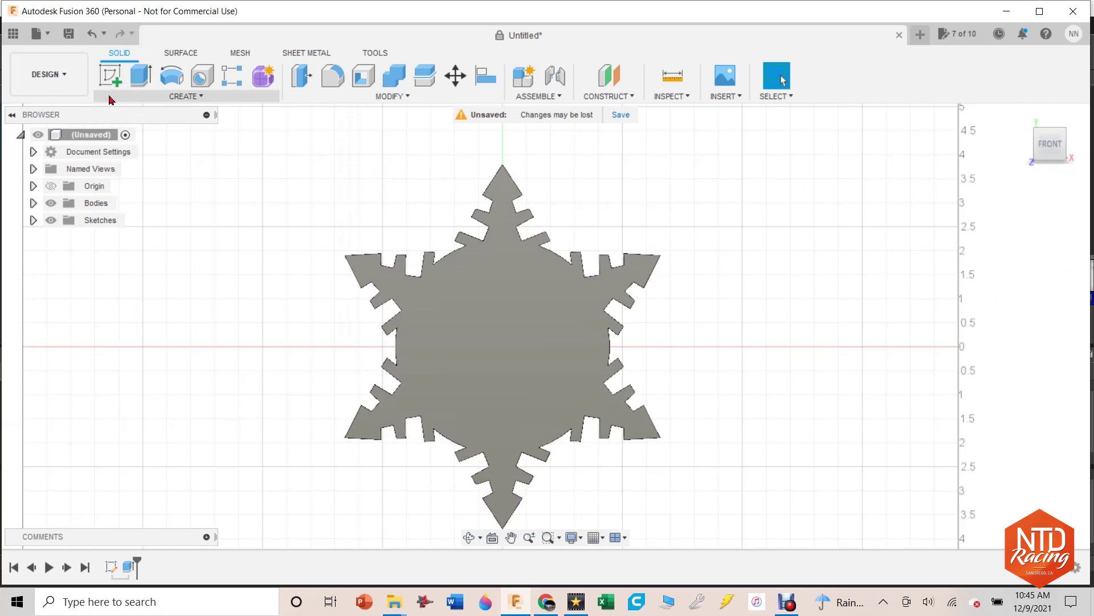
# Step: In Manufacture, create a setup with top-left stock-corner origin and program 'flake', then begin a 2D Profile
pyautogui.click(48, 74)
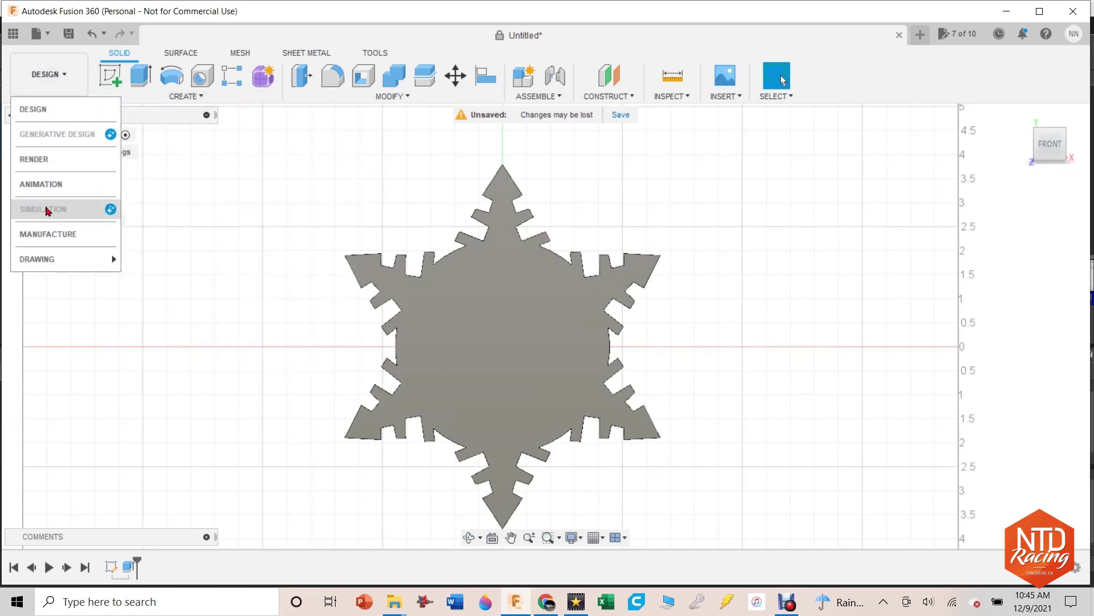
pyautogui.click(45, 234)
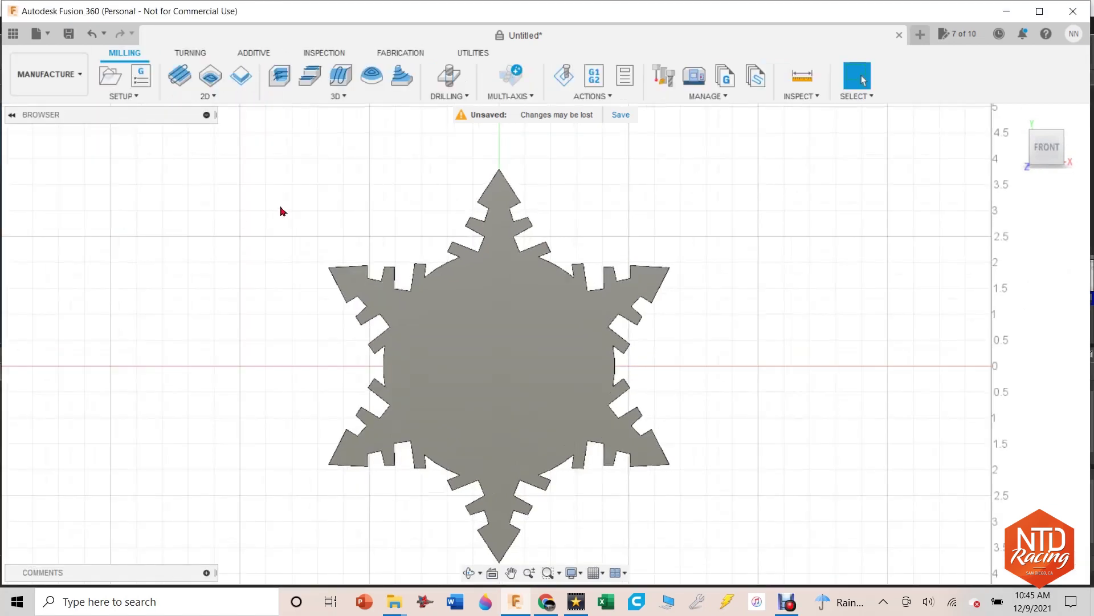
pyautogui.click(117, 81)
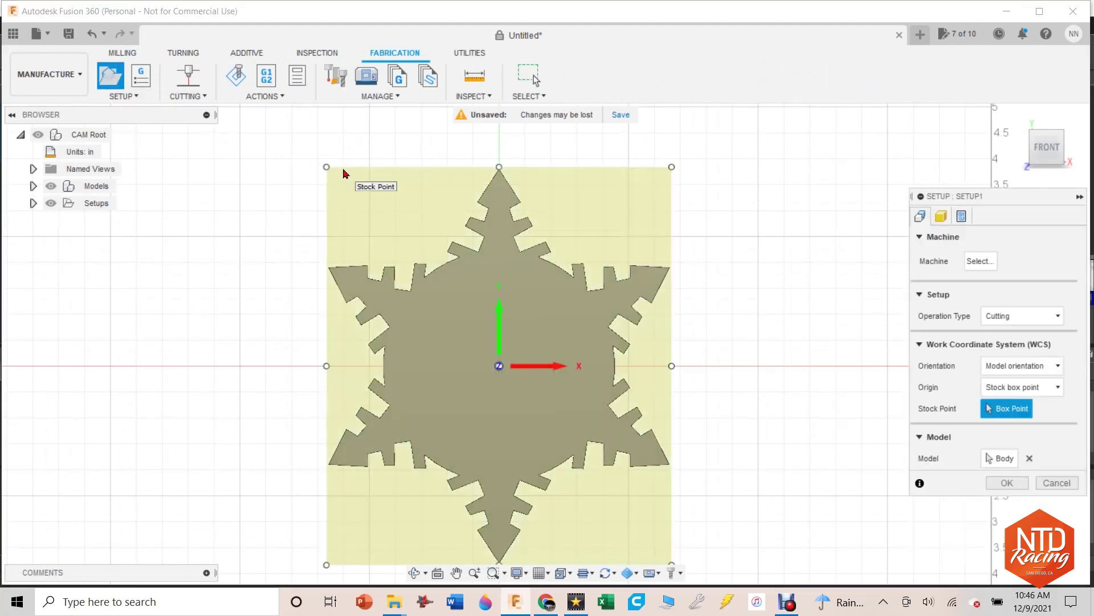
pyautogui.click(327, 167)
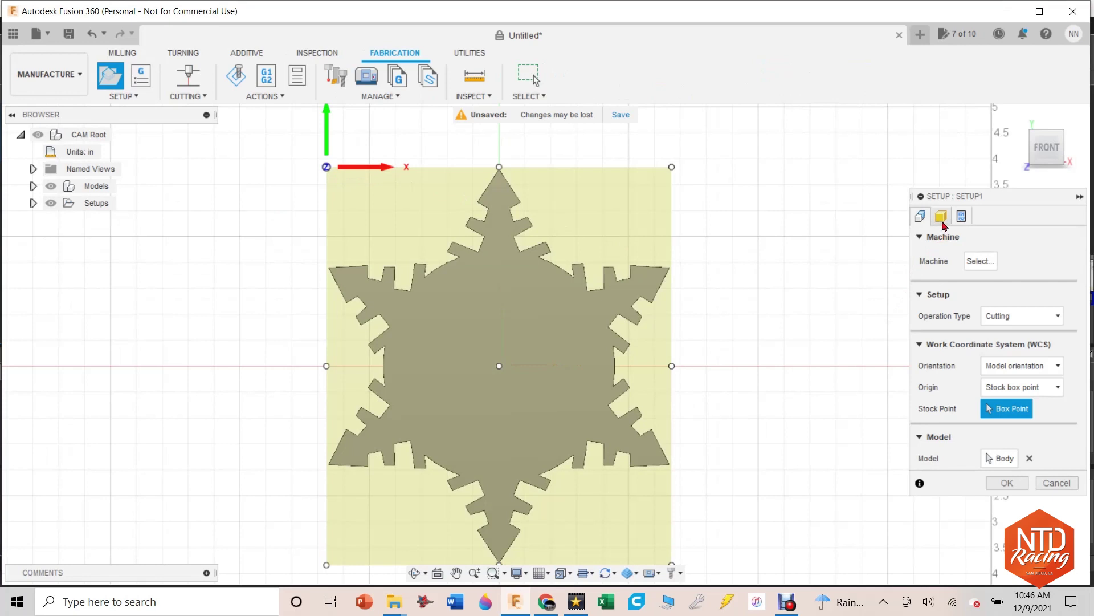
pyautogui.click(961, 216)
pyautogui.doubleClick(1038, 258)
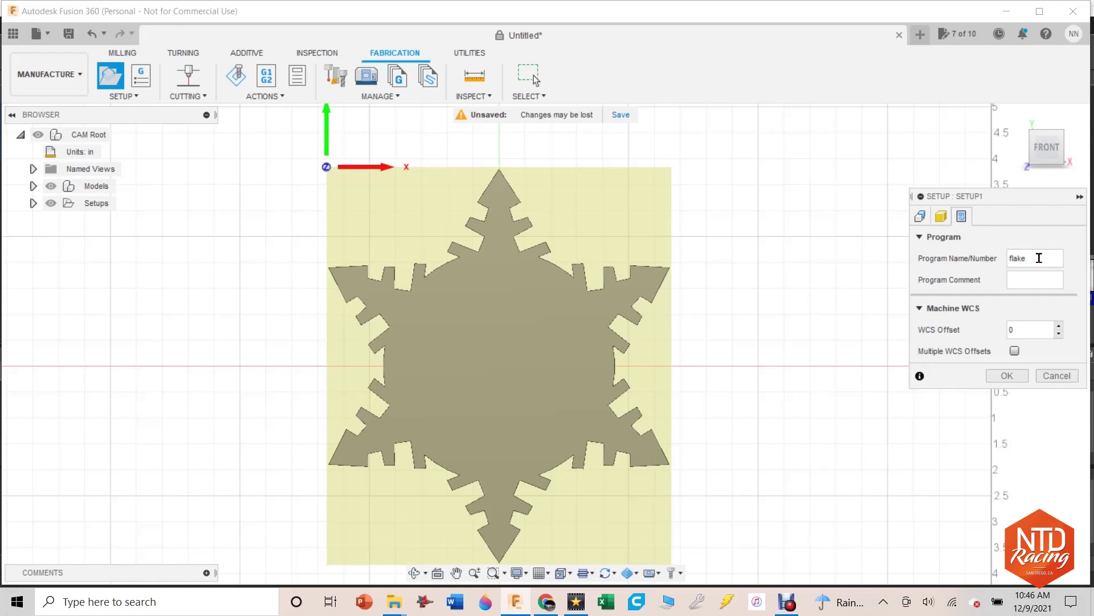
pyautogui.press('Return')
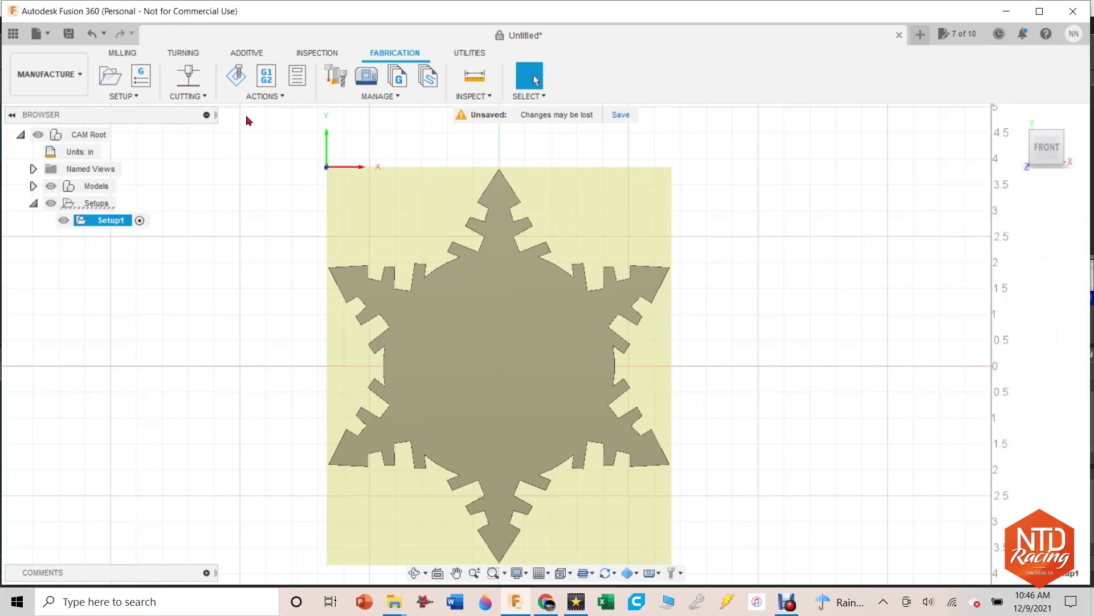
pyautogui.click(188, 77)
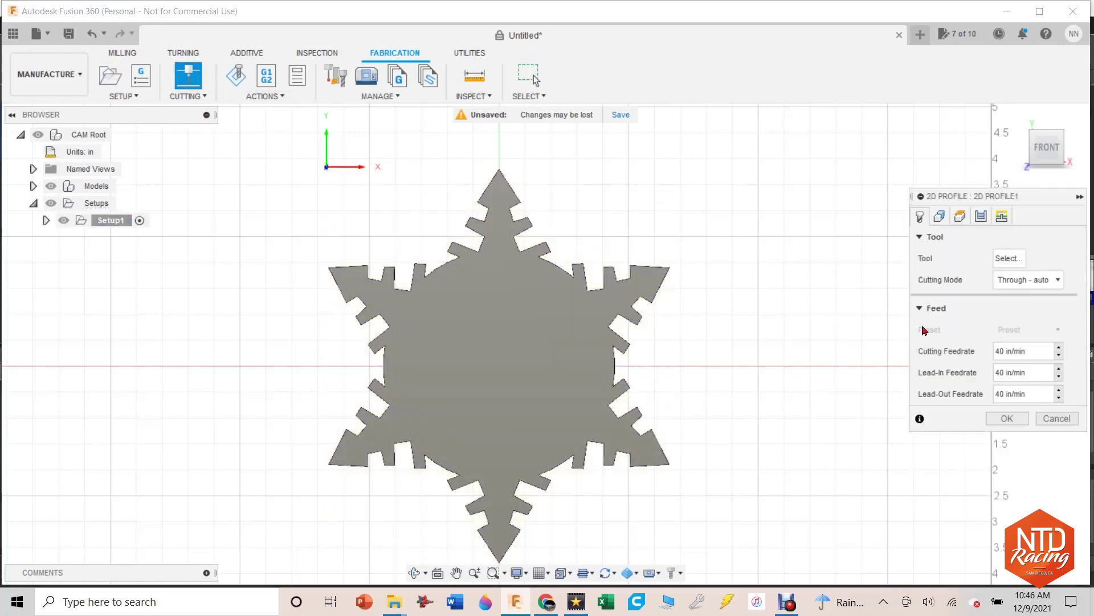
# Step: Choose the Razorweld 45 CNC plasma cutter from the Local Library as the tool
pyautogui.click(1009, 261)
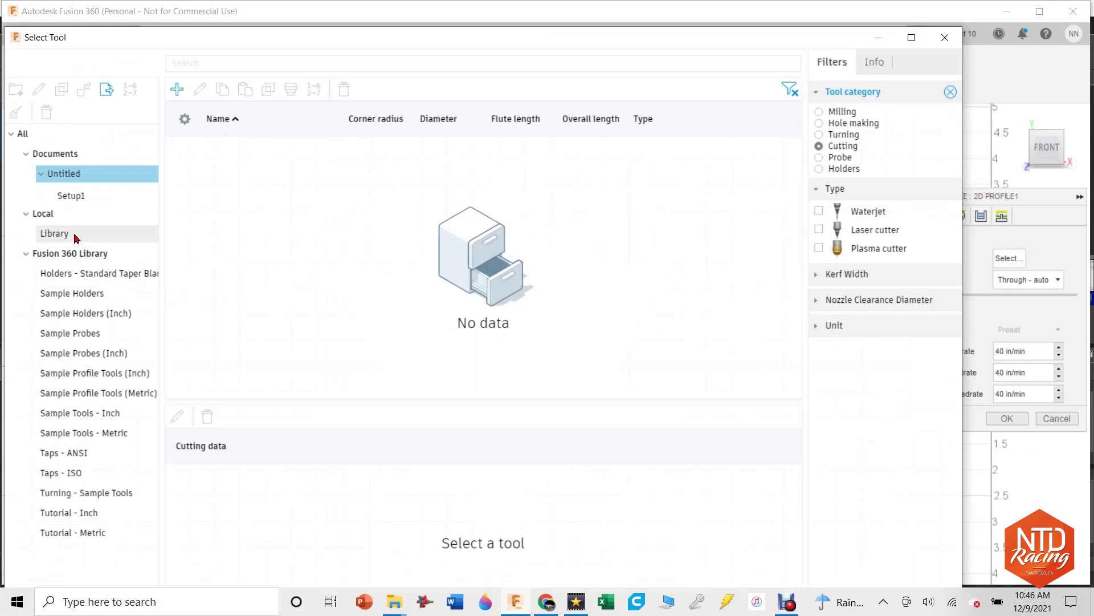
pyautogui.click(54, 233)
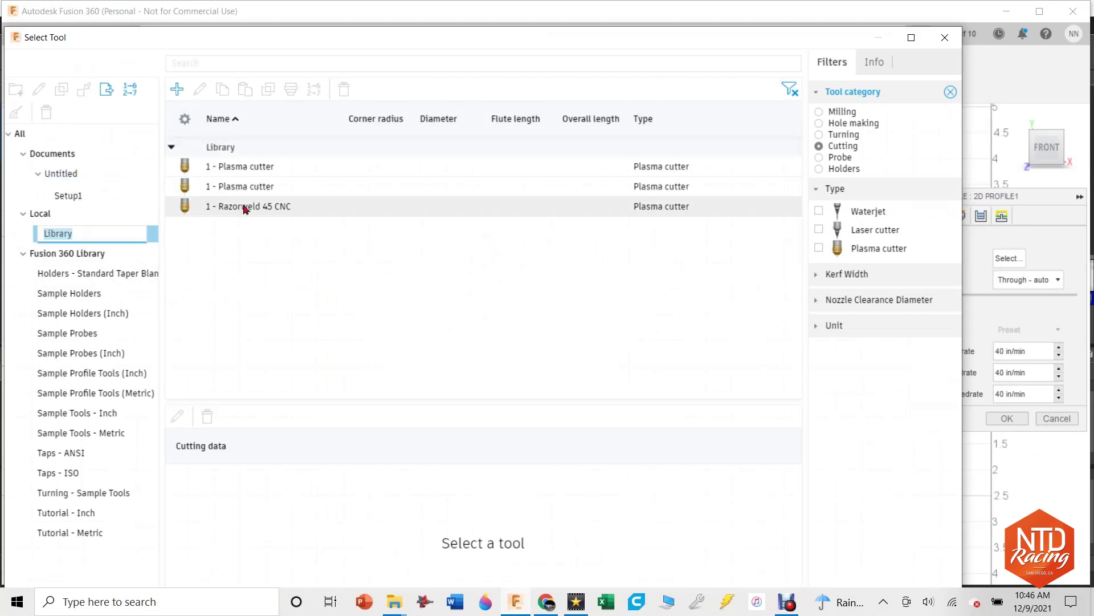
pyautogui.doubleClick(374, 207)
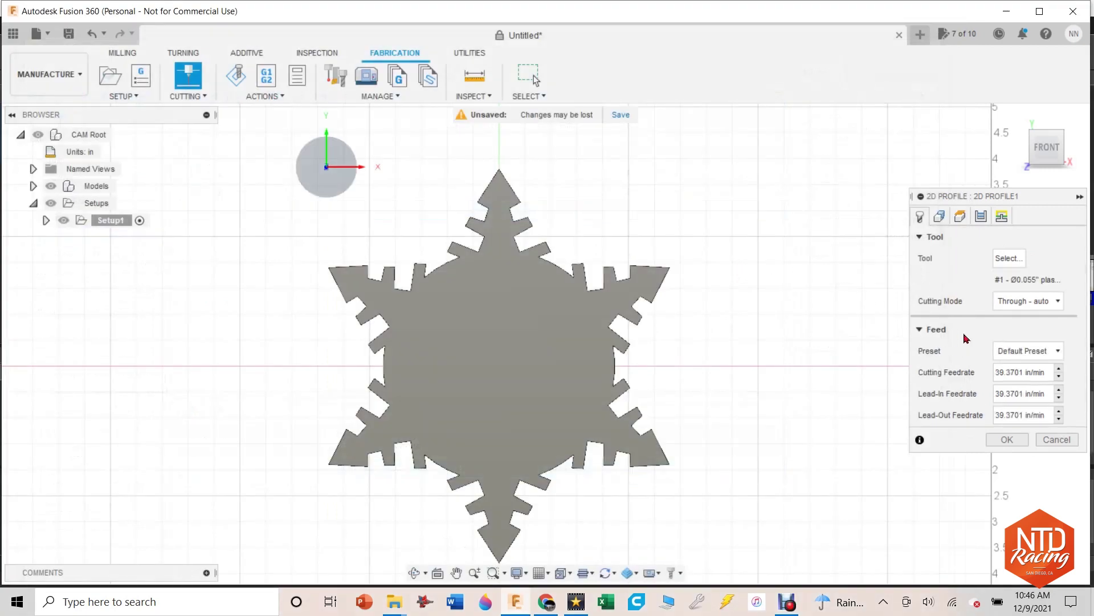
# Step: Set cutting and lead-in feedrates to 200 and select the snowflake face as the contour
pyautogui.doubleClick(1040, 373)
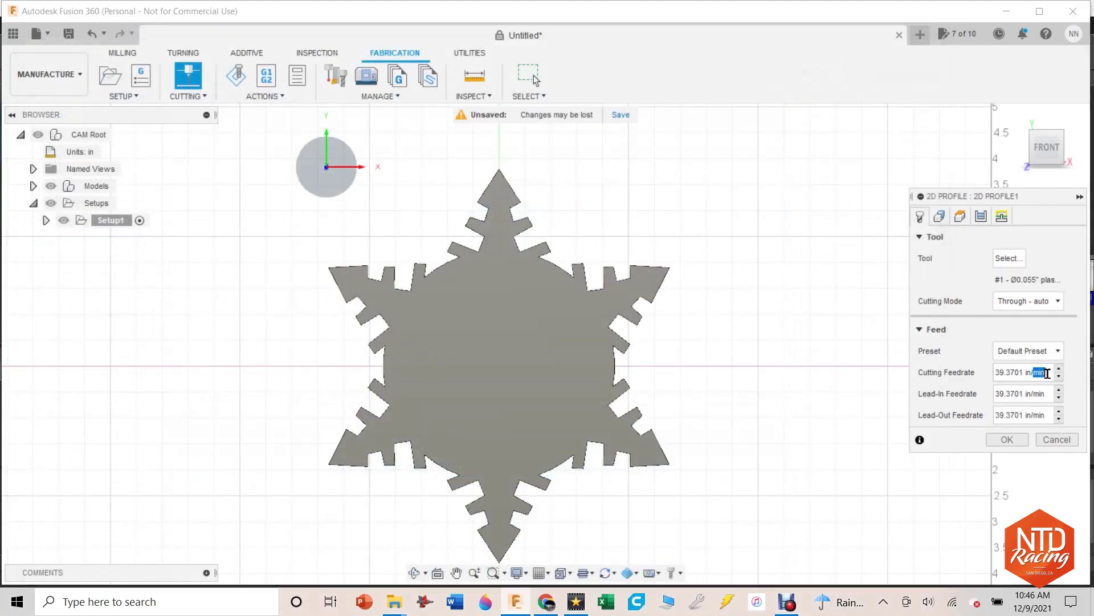
pyautogui.tripleClick(1047, 374)
pyautogui.write('200')
pyautogui.tripleClick(1047, 401)
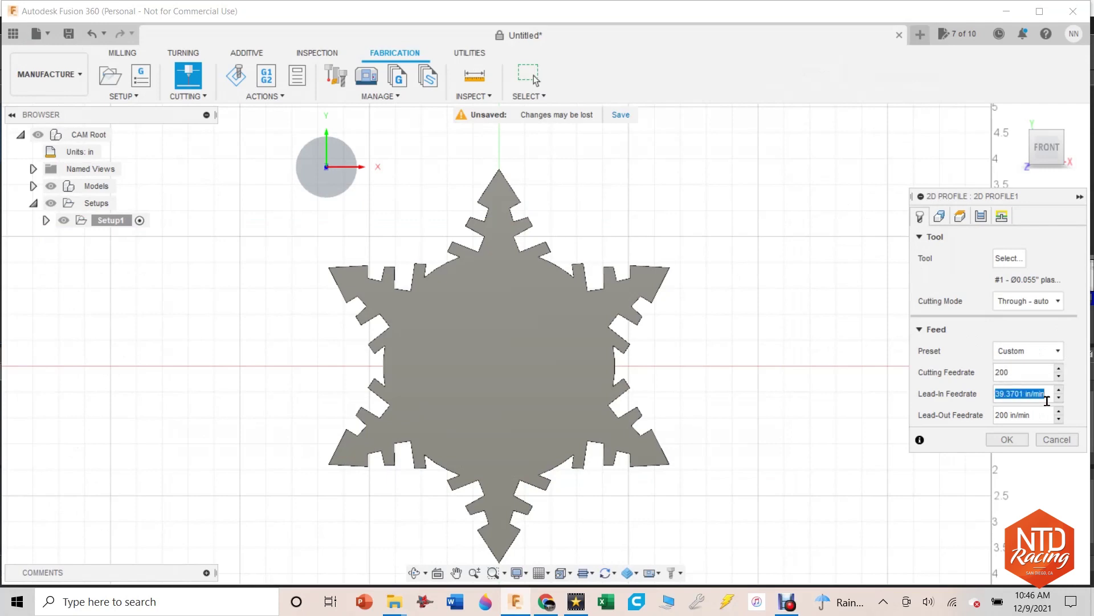
pyautogui.write('200')
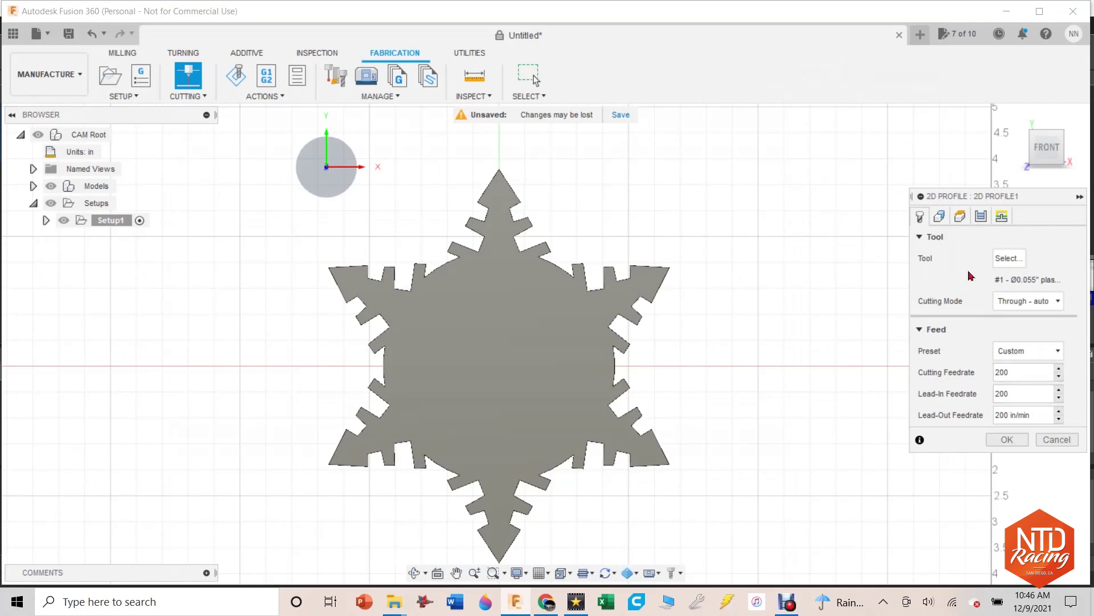
pyautogui.click(940, 216)
pyautogui.click(586, 346)
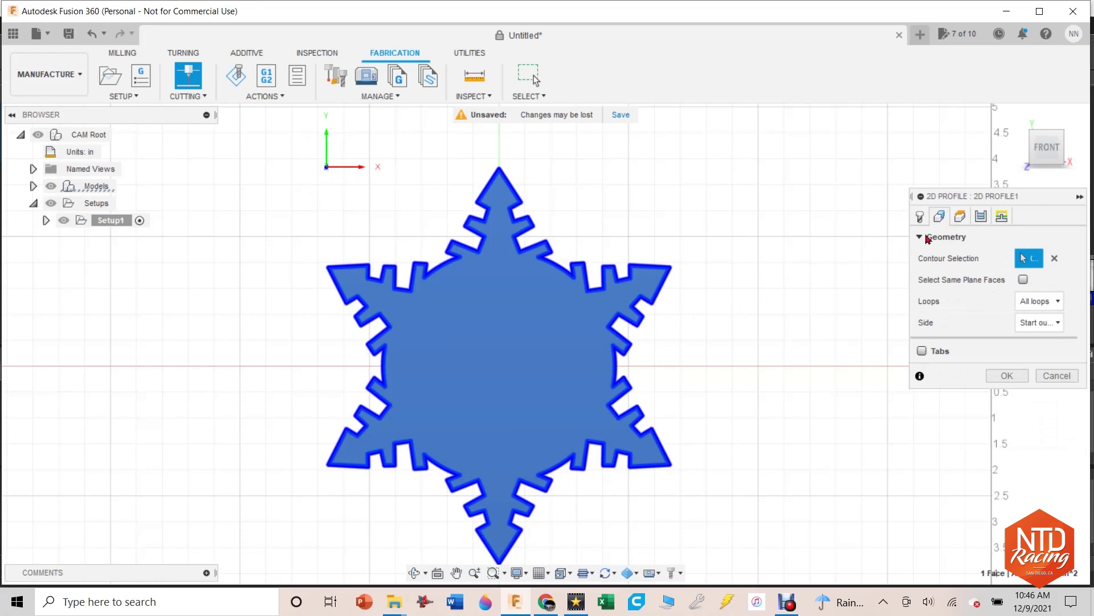
# Step: Place the cut's entry point on the lower-left arm edge and generate the 2D Profile1 toolpath
pyautogui.click(960, 216)
pyautogui.click(981, 216)
pyautogui.click(1002, 216)
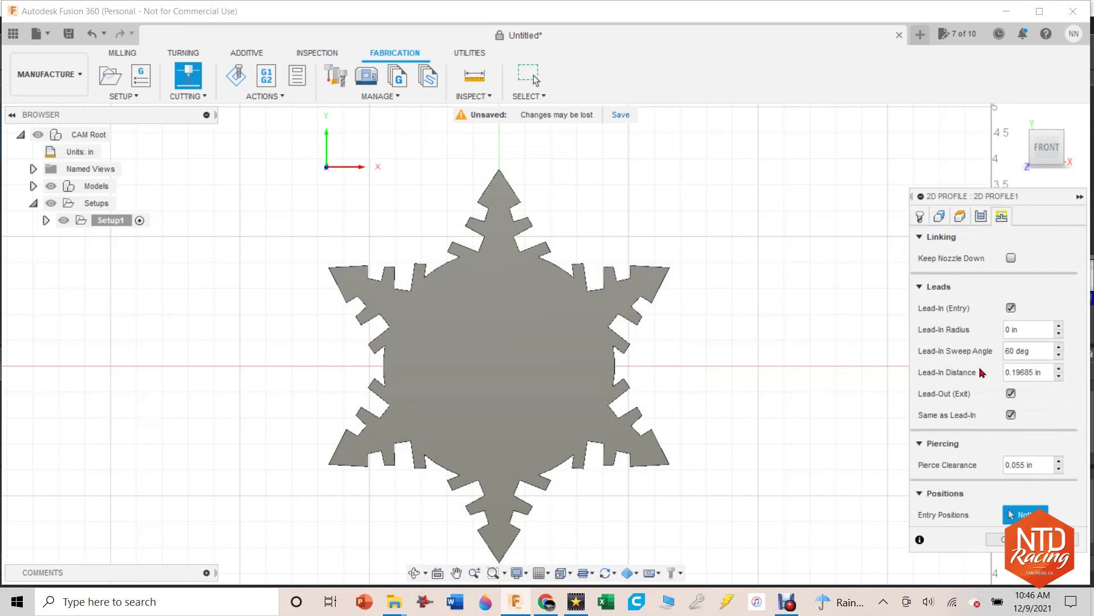
pyautogui.click(348, 465)
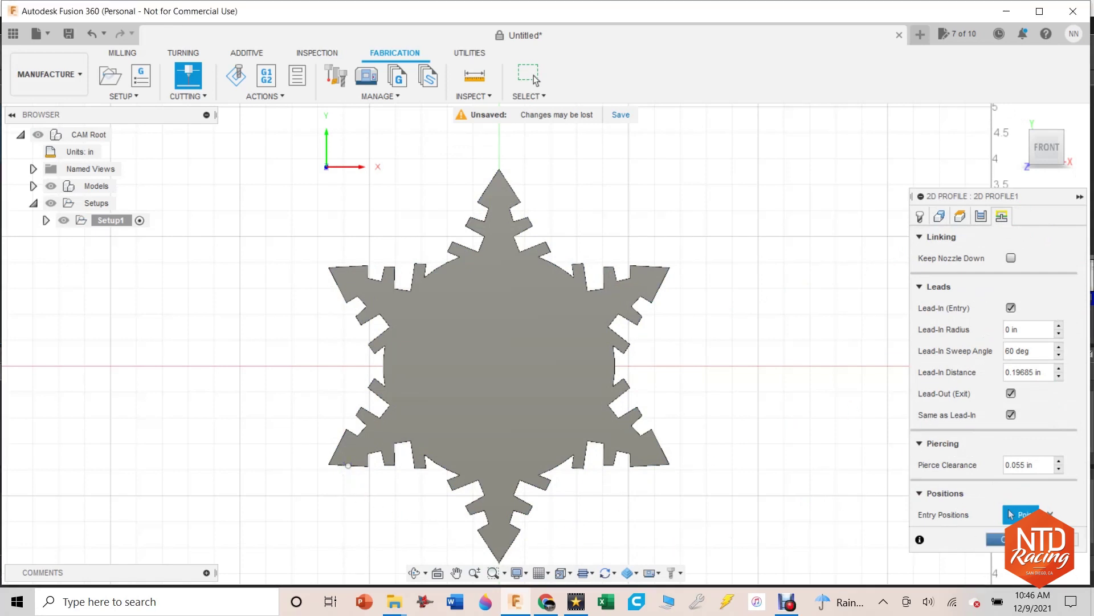
pyautogui.click(1021, 540)
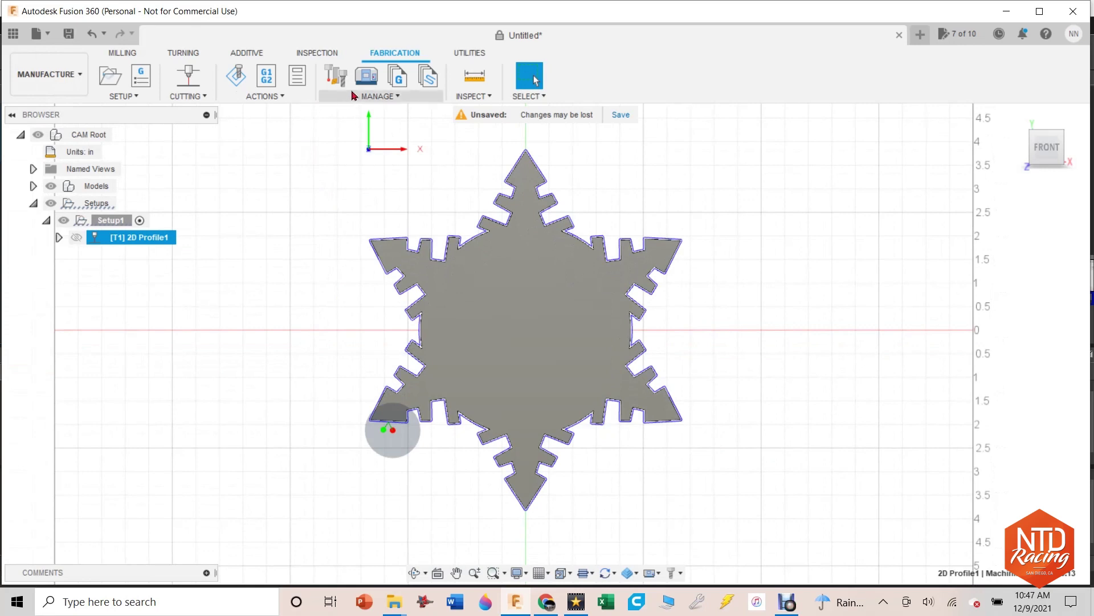
# Step: Create NCProgram1 and post its G-code, saving it as flake.nc in the G Code folder
pyautogui.click(266, 75)
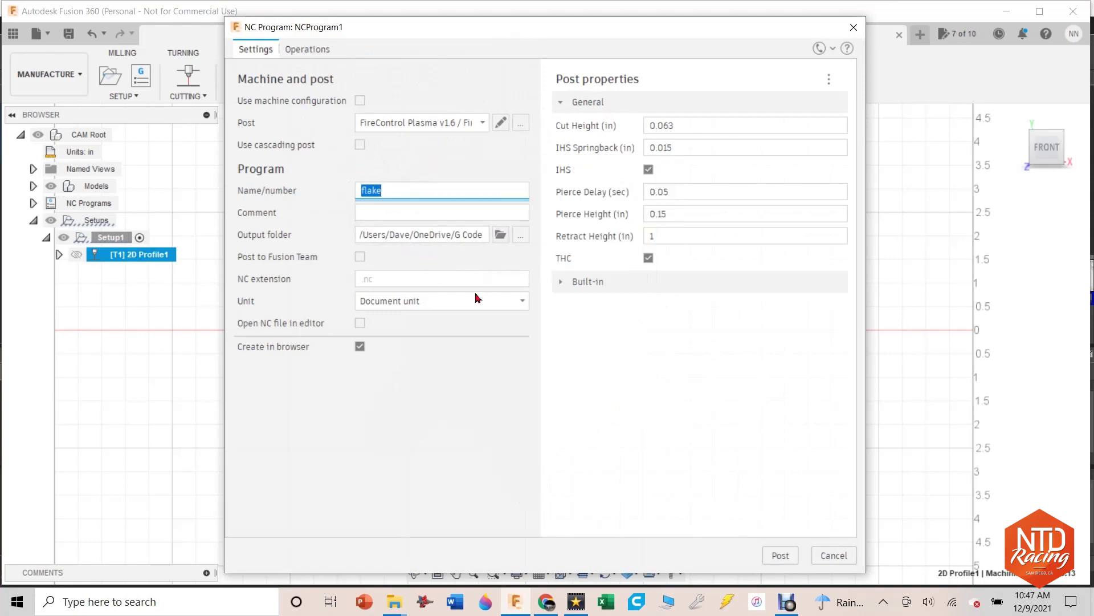
pyautogui.click(780, 555)
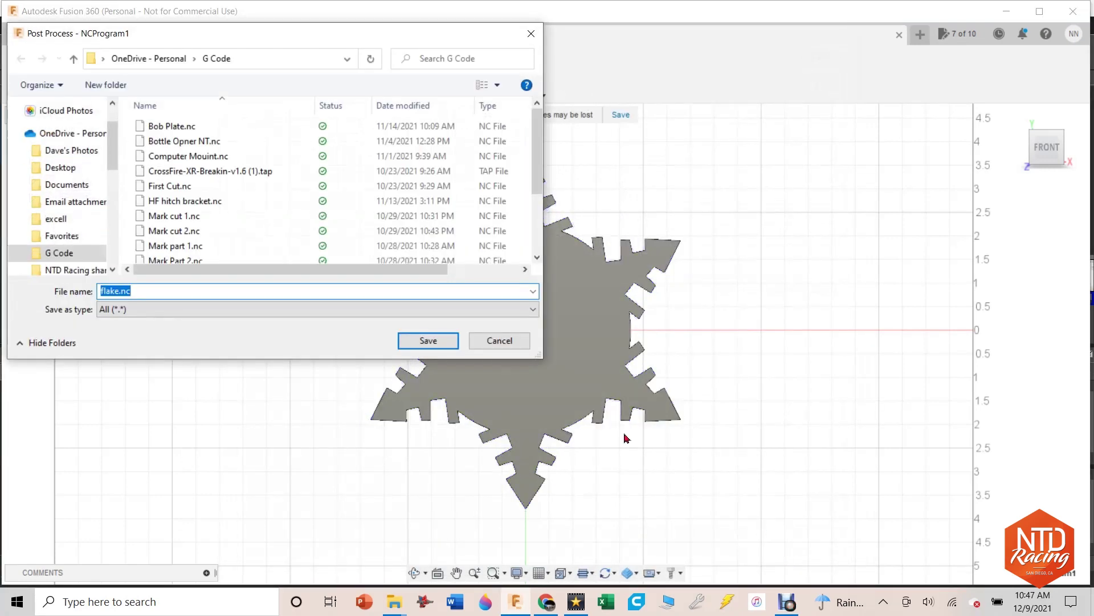
pyautogui.click(431, 343)
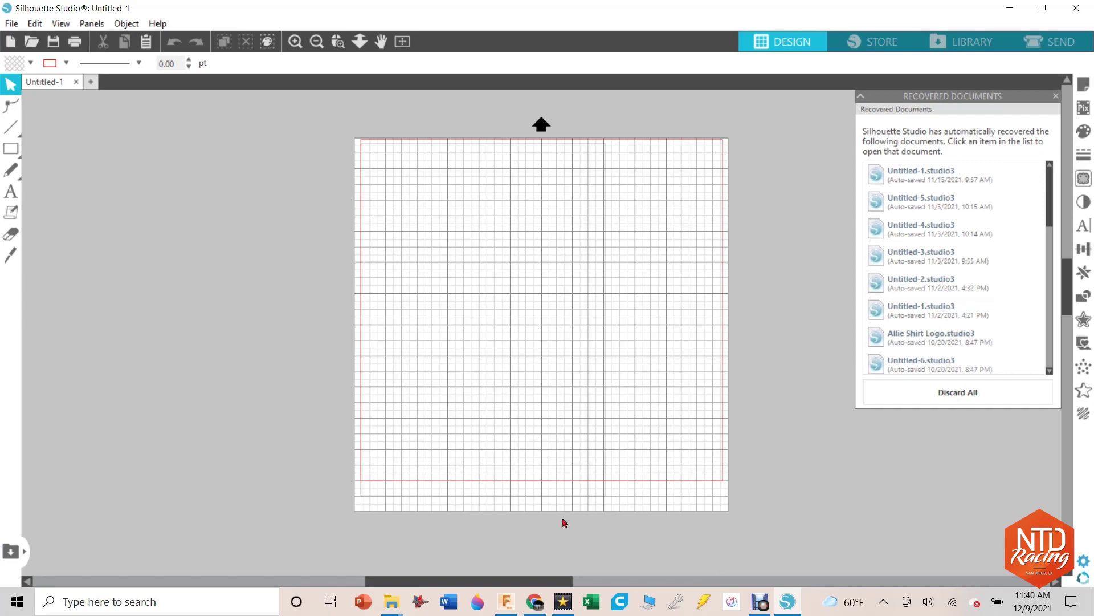
# Step: Paste the 4.16 × 4.56 in black-and-white portrait at the mat's top-left corner and show the trace settings
pyautogui.hotkey('ctrl', 'v')
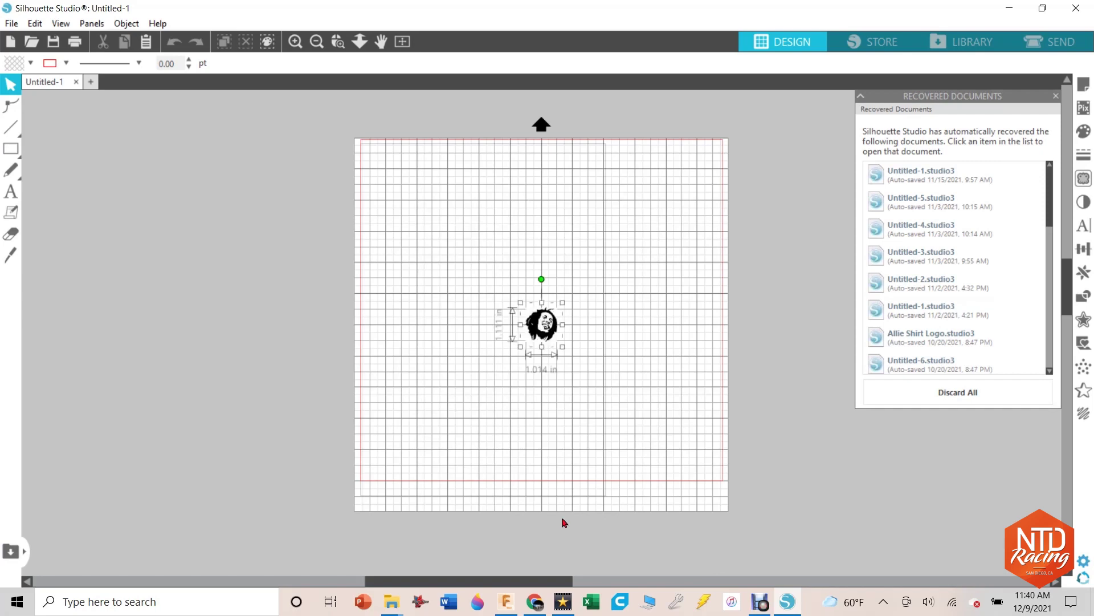
pyautogui.moveTo(543, 327); pyautogui.dragTo(523, 302)
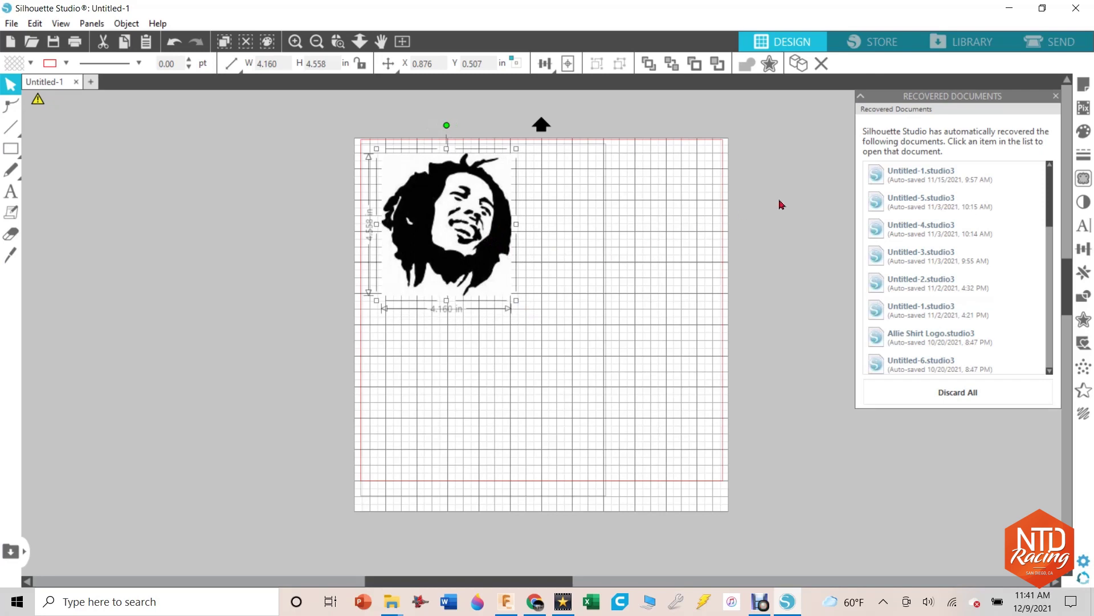
pyautogui.click(1084, 179)
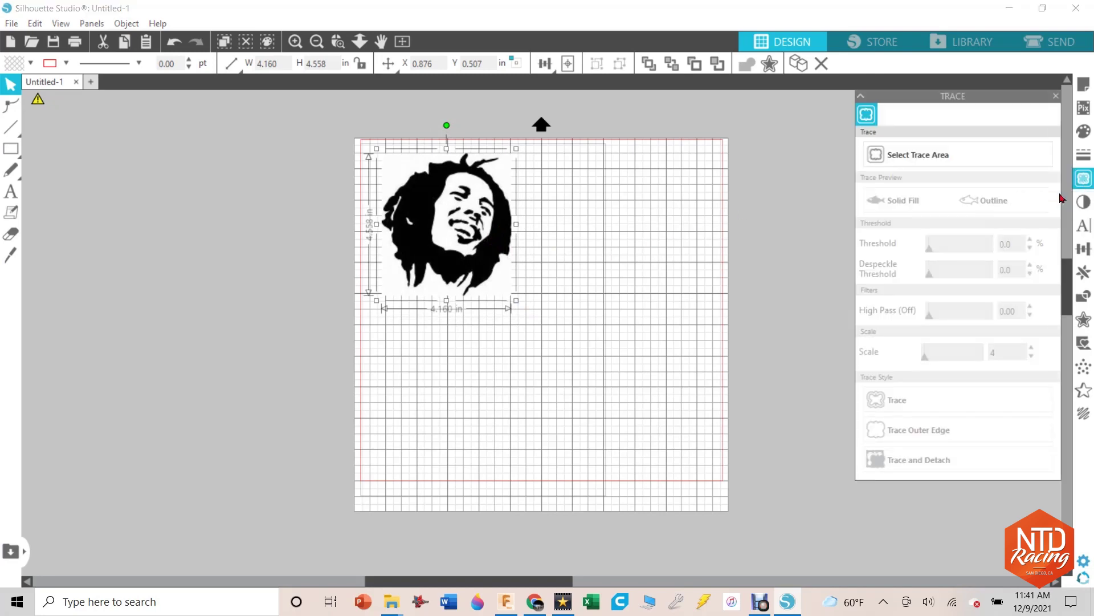
# Step: Trace the whole portrait into a 4.159 × 4.557 in cut outline
pyautogui.click(890, 160)
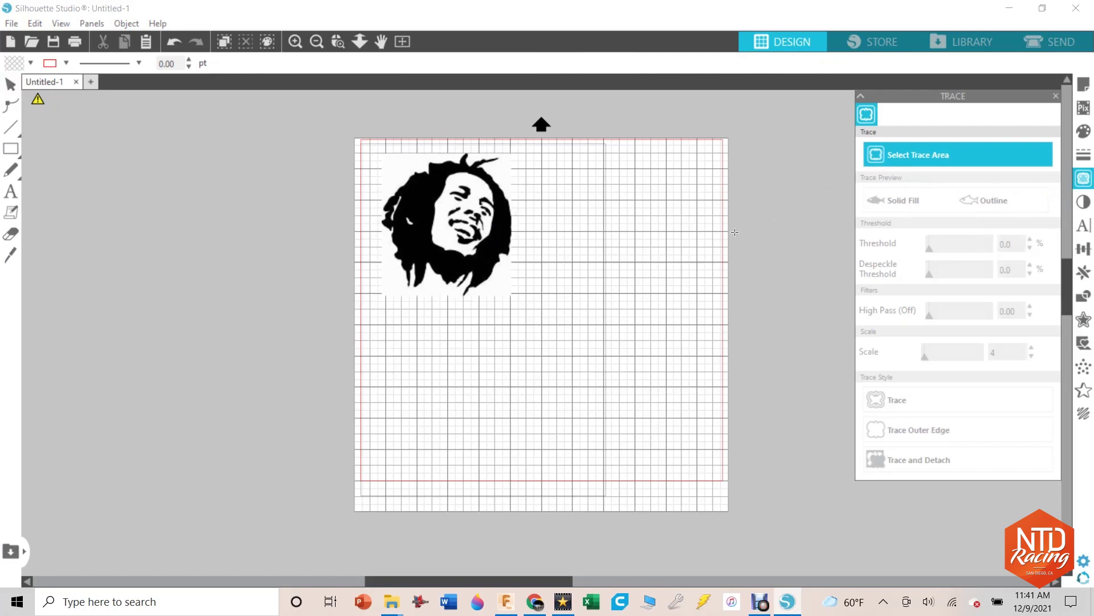
pyautogui.moveTo(526, 299); pyautogui.dragTo(367, 155)
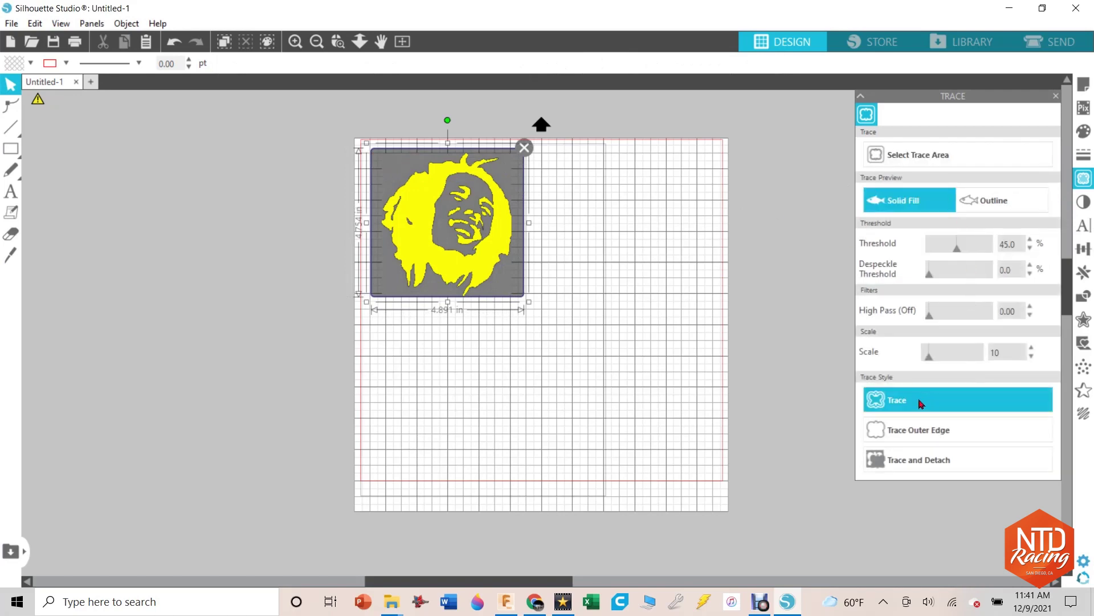
pyautogui.click(920, 401)
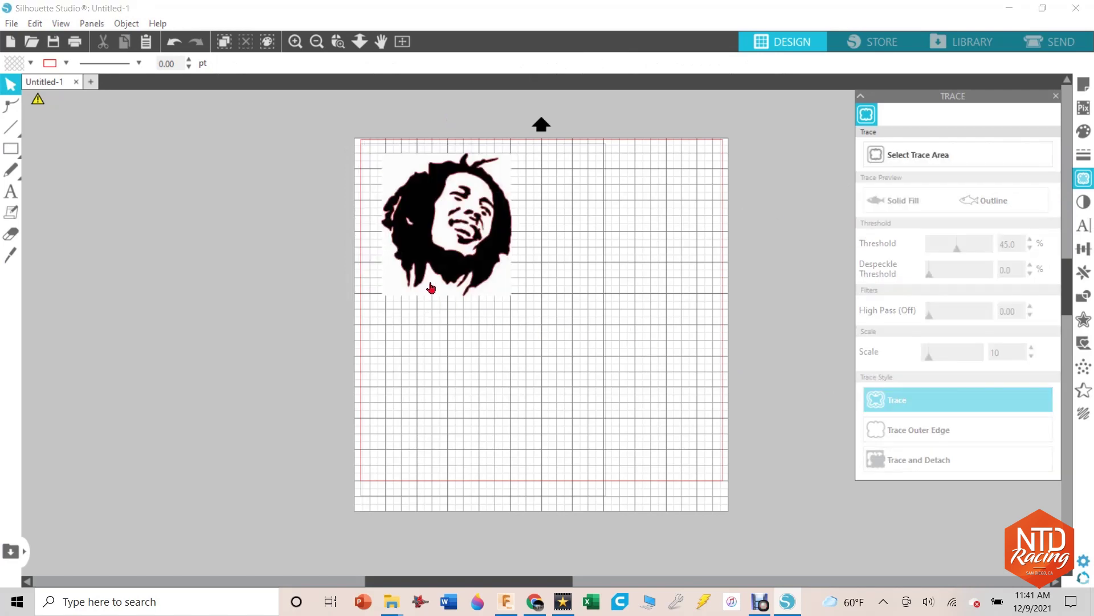
# Step: Move the original image off the mat, nudge the outline top-left, and place a duplicate beside it
pyautogui.moveTo(431, 292); pyautogui.dragTo(218, 329)
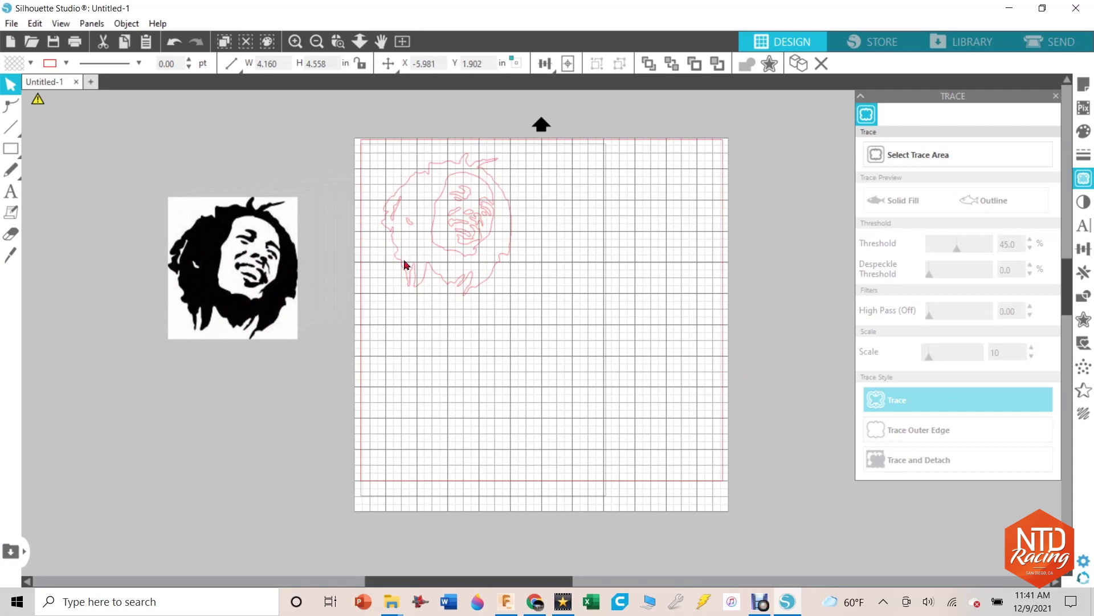
pyautogui.moveTo(430, 271); pyautogui.dragTo(414, 261)
pyautogui.click(413, 261)
pyautogui.click(464, 281)
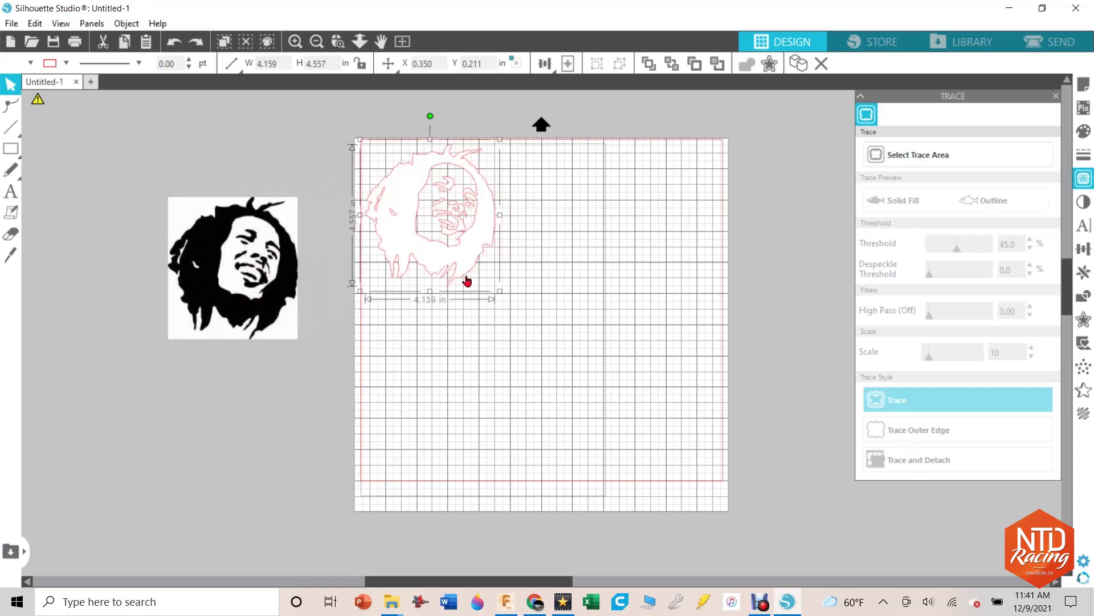
pyautogui.hotkey('ctrl', 'd')
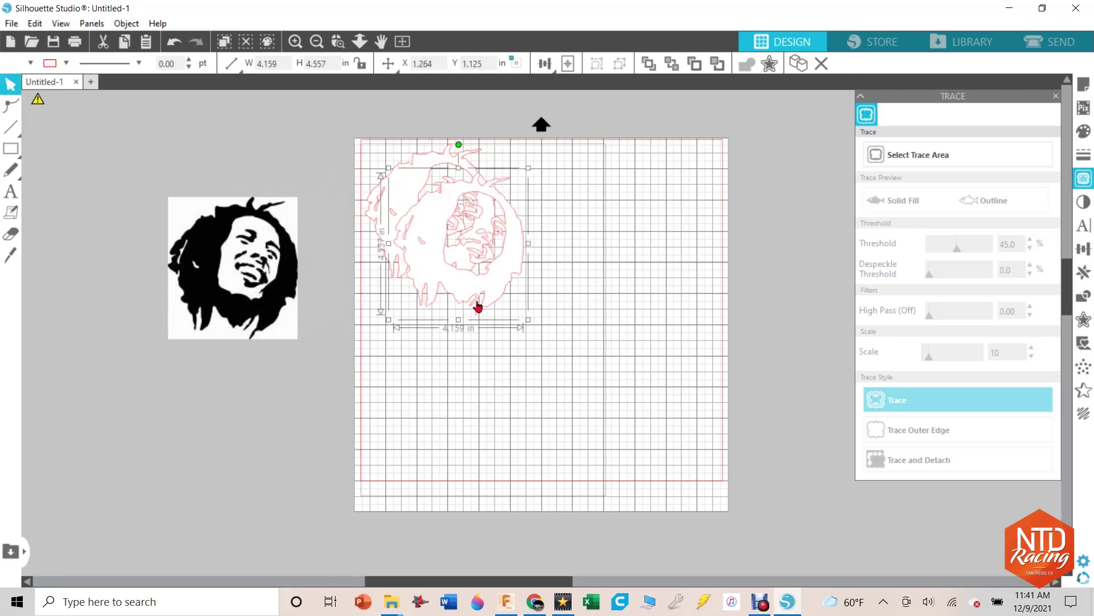
pyautogui.moveTo(477, 308); pyautogui.dragTo(602, 277)
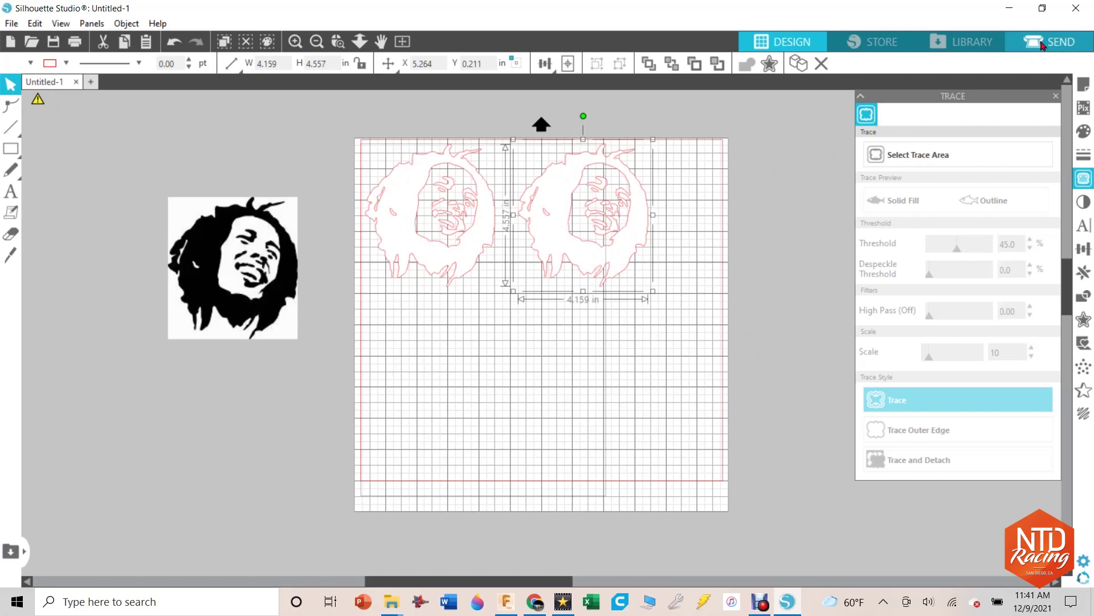
# Step: In the Send panel for Vinyl, Glossy, increase the blade depth by two steps
pyautogui.click(1044, 45)
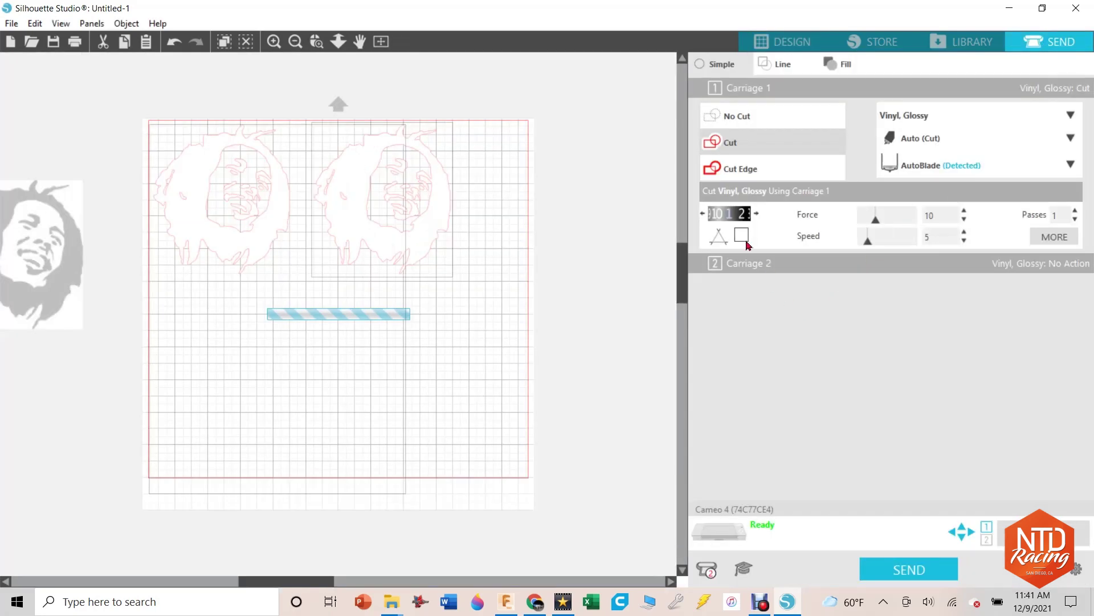
pyautogui.click(757, 214)
pyautogui.click(757, 214)
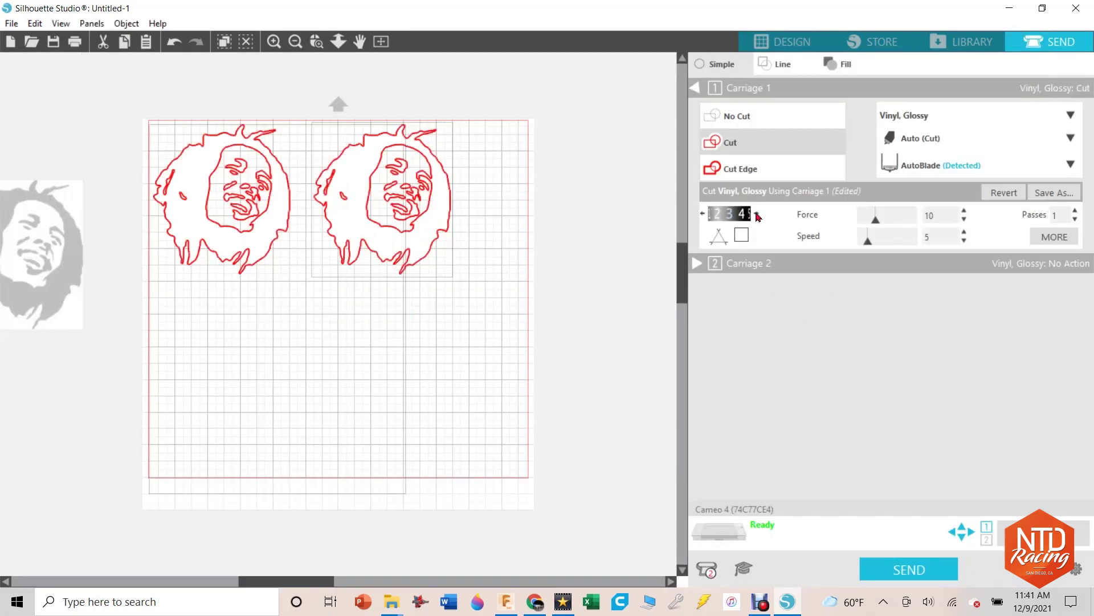